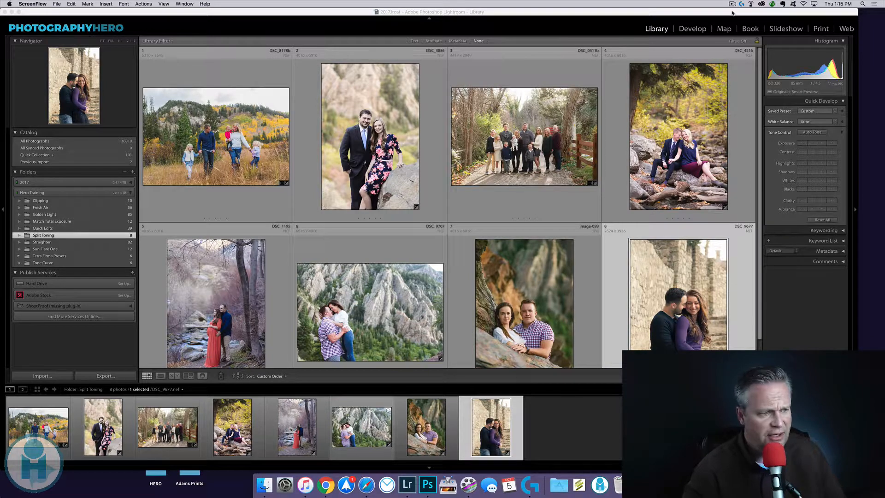
- Open the family photo DSC_8178b.nef in the Develop module and expand the Split Toning settings
{"action": "left_click", "coordinate": [278, 143]}
{"action": "key", "text": "d"}
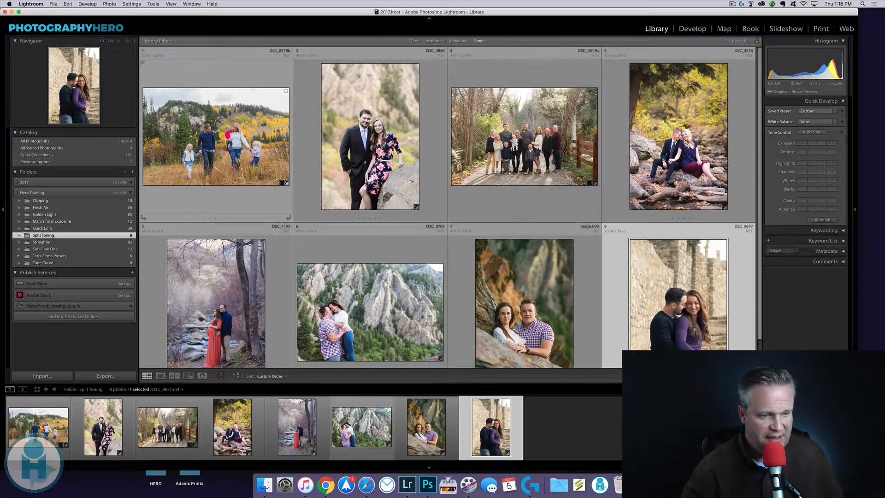
{"action": "left_click", "coordinate": [38, 426]}
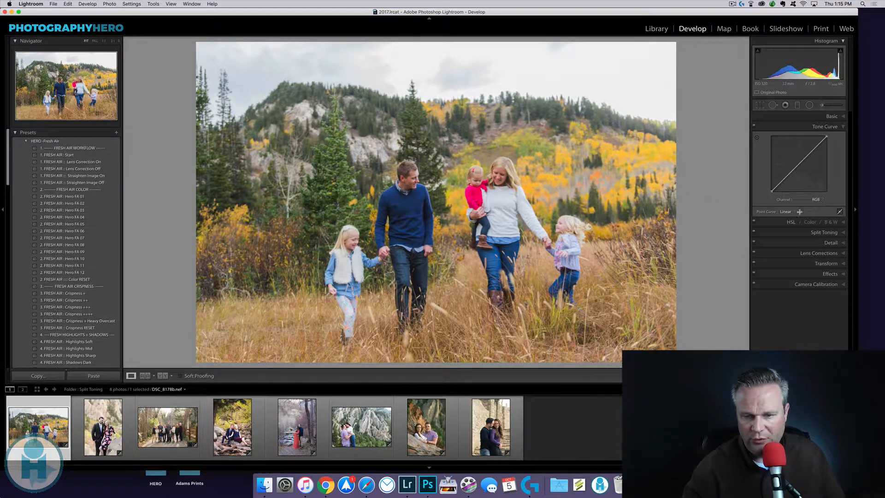
{"action": "left_click", "coordinate": [794, 232]}
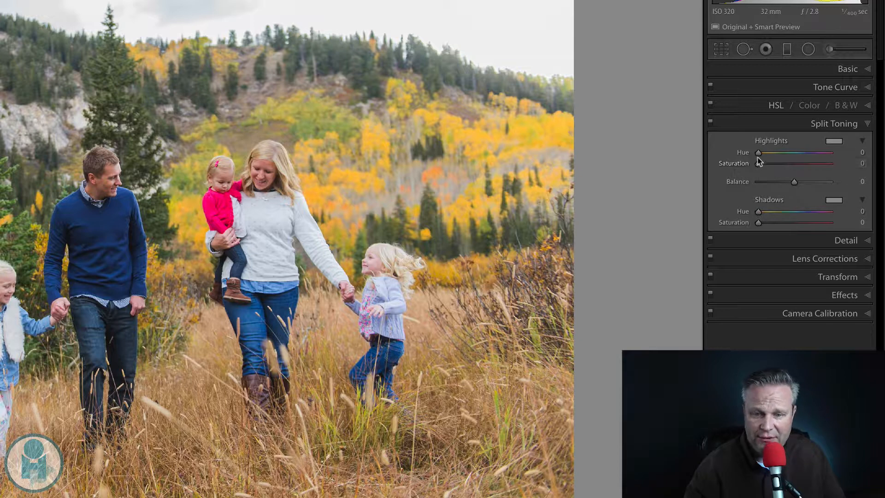
- Try a shadows saturation of 100 in Split Toning and reset it to 0
{"action": "mouse_move", "coordinate": [758, 152]}
{"action": "left_mouse_down"}
{"action": "mouse_move", "coordinate": [824, 153]}
{"action": "mouse_move", "coordinate": [758, 159]}
{"action": "left_mouse_up"}
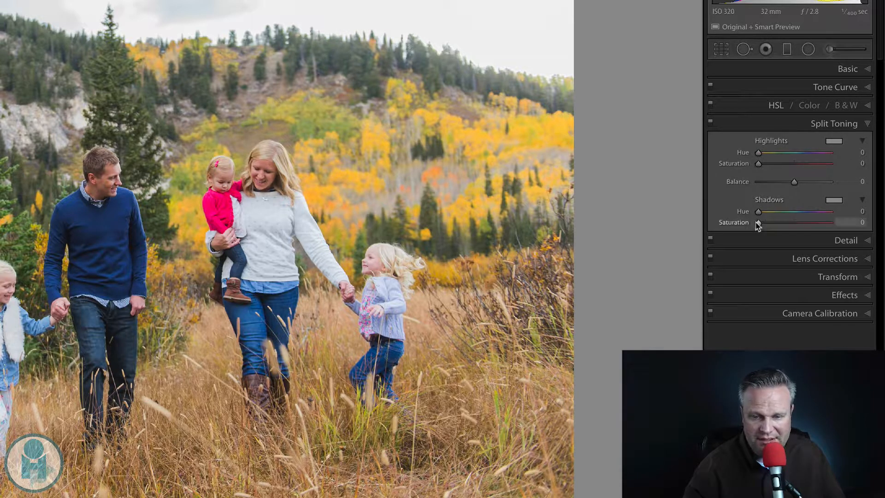
{"action": "left_click_drag", "start_coordinate": [757, 224], "coordinate": [836, 222]}
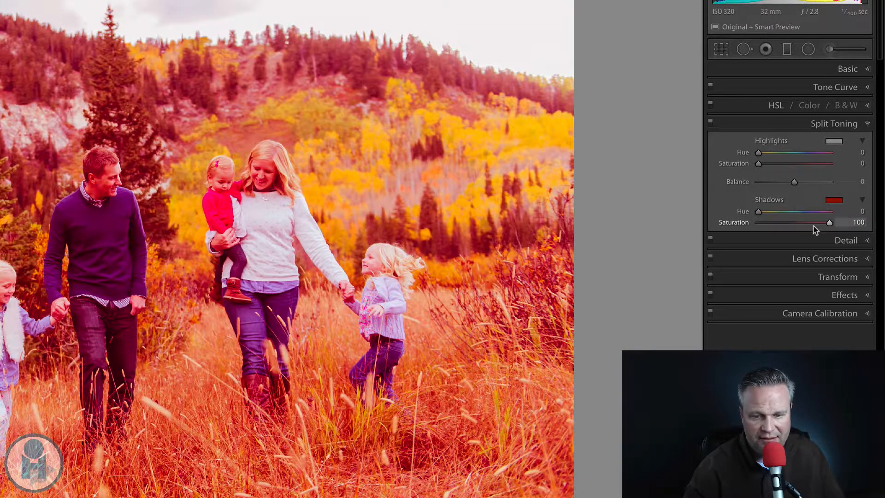
{"action": "mouse_move", "coordinate": [759, 212]}
{"action": "left_mouse_down"}
{"action": "mouse_move", "coordinate": [825, 212]}
{"action": "mouse_move", "coordinate": [753, 222]}
{"action": "left_mouse_up"}
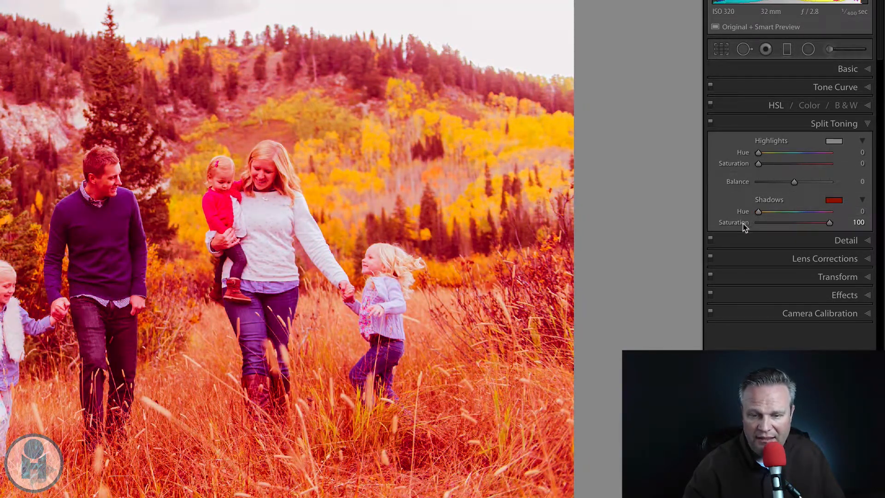
{"action": "double_click", "coordinate": [743, 223]}
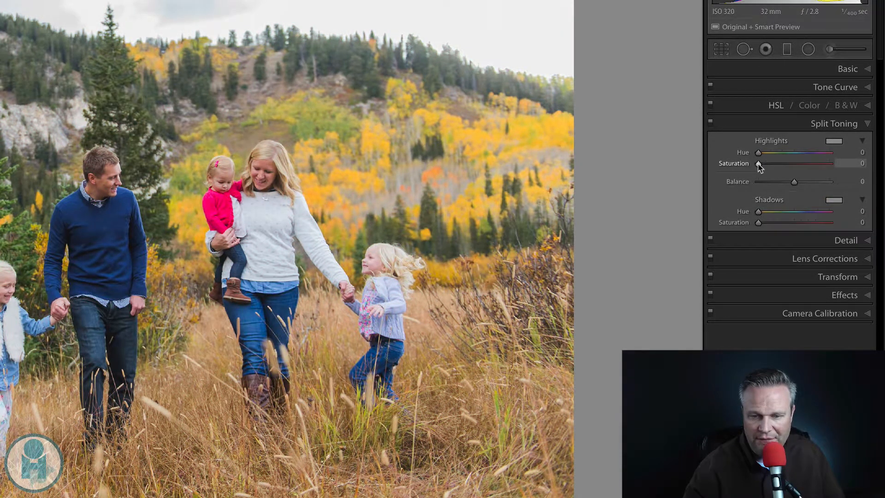
- Try a highlights tint with saturation 100 and hue 83, and reset the highlights
{"action": "left_click_drag", "start_coordinate": [758, 164], "coordinate": [838, 169]}
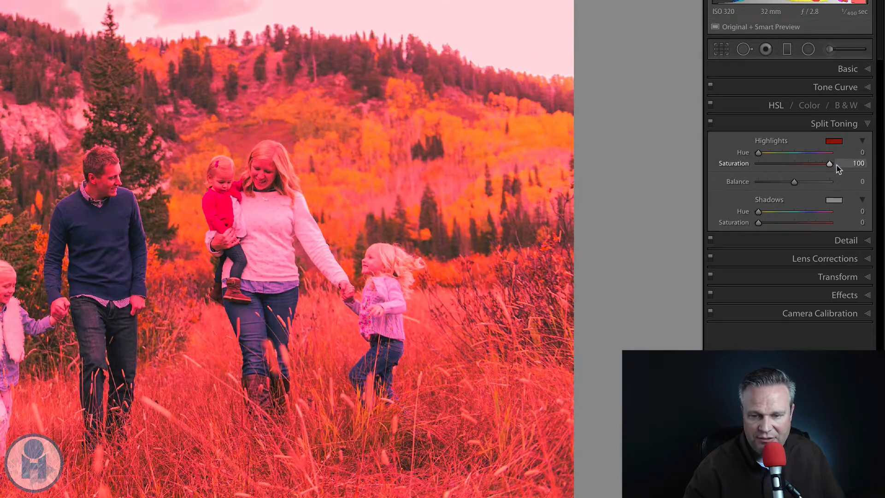
{"action": "mouse_move", "coordinate": [759, 153]}
{"action": "left_mouse_down"}
{"action": "mouse_move", "coordinate": [828, 155]}
{"action": "mouse_move", "coordinate": [777, 163]}
{"action": "mouse_move", "coordinate": [773, 152]}
{"action": "left_mouse_up"}
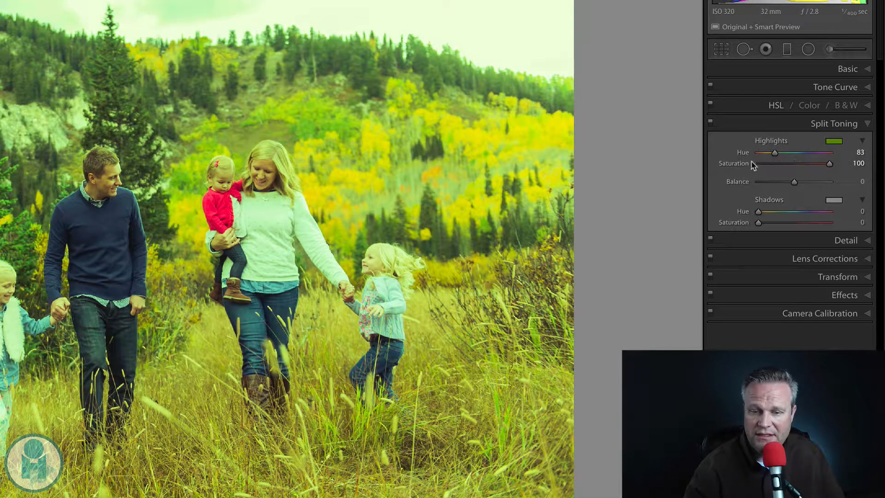
{"action": "double_click", "coordinate": [772, 142]}
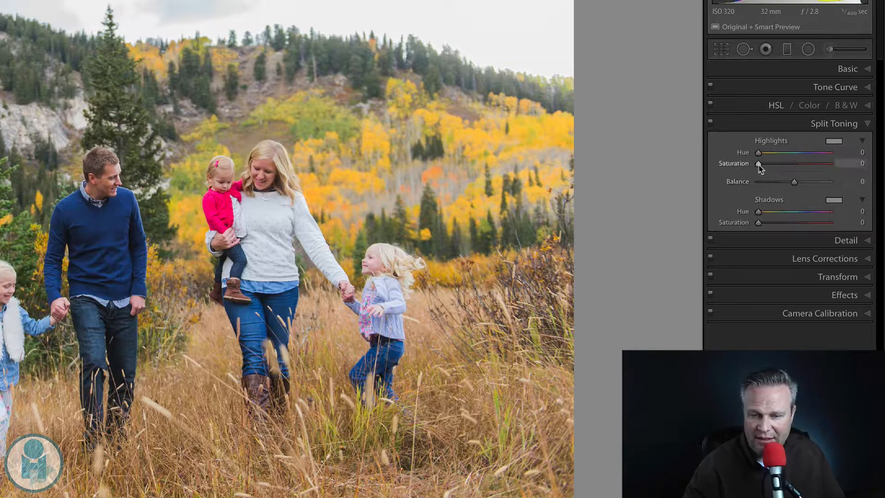
- Try a teal highlights tint with saturation 100 and hue 173
{"action": "left_click_drag", "start_coordinate": [758, 164], "coordinate": [844, 165]}
{"action": "left_click", "coordinate": [793, 153]}
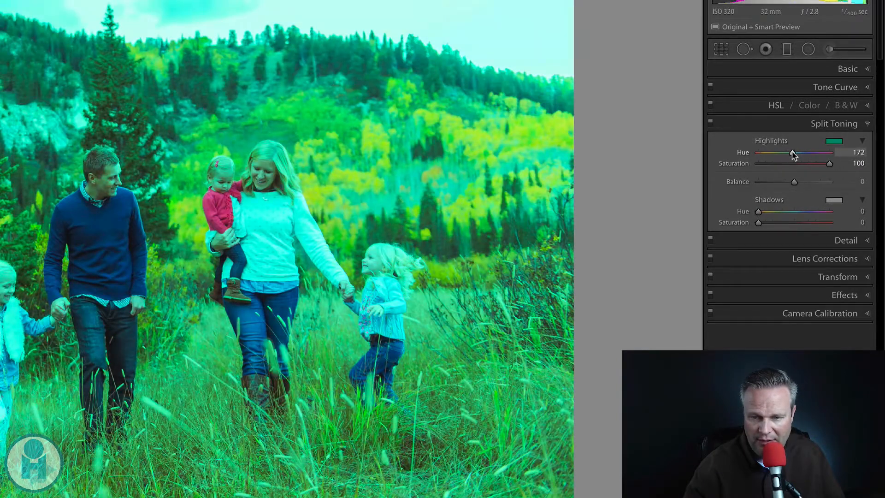
{"action": "left_click_drag", "start_coordinate": [793, 155], "coordinate": [793, 154]}
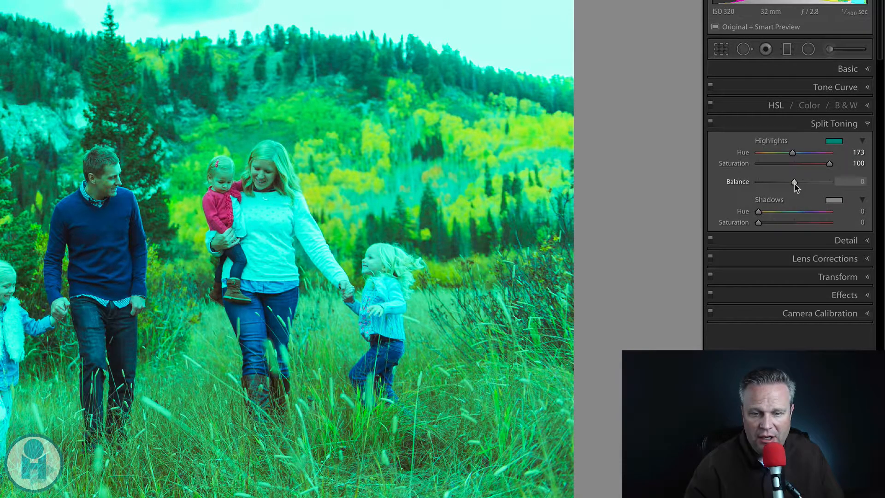
- Test the Split Toning balance at 100 and -100, settle it at -11, and reset the highlights tint
{"action": "left_click_drag", "start_coordinate": [798, 183], "coordinate": [835, 183]}
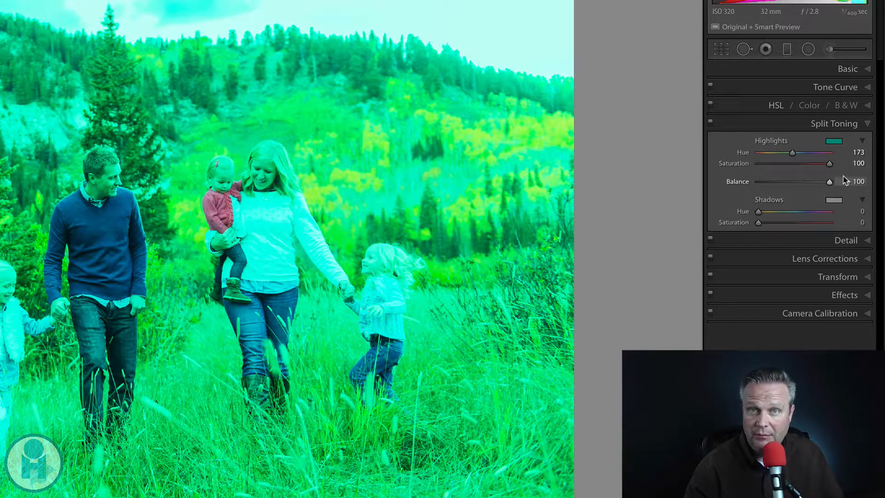
{"action": "left_click_drag", "start_coordinate": [831, 182], "coordinate": [744, 182]}
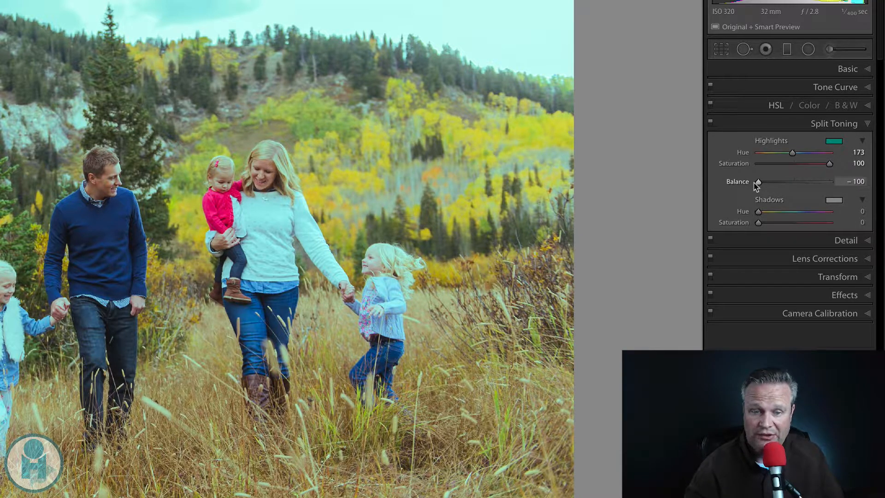
{"action": "left_click_drag", "start_coordinate": [759, 184], "coordinate": [793, 189]}
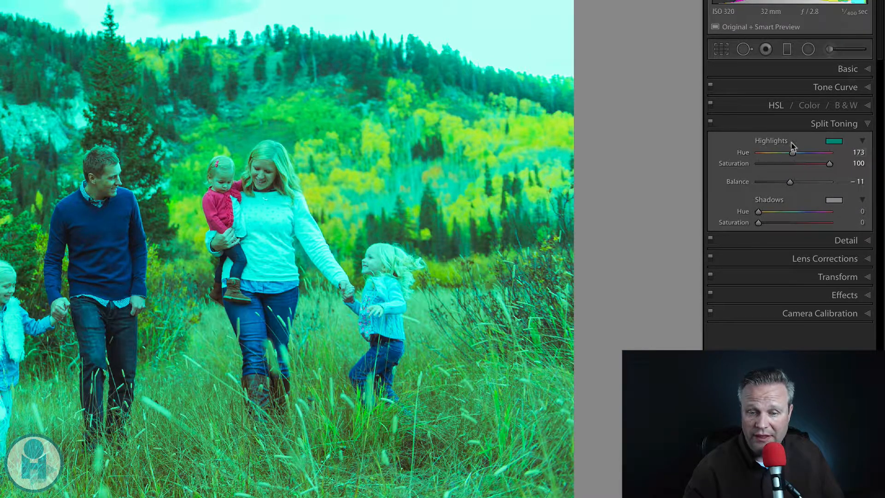
{"action": "double_click", "coordinate": [771, 141]}
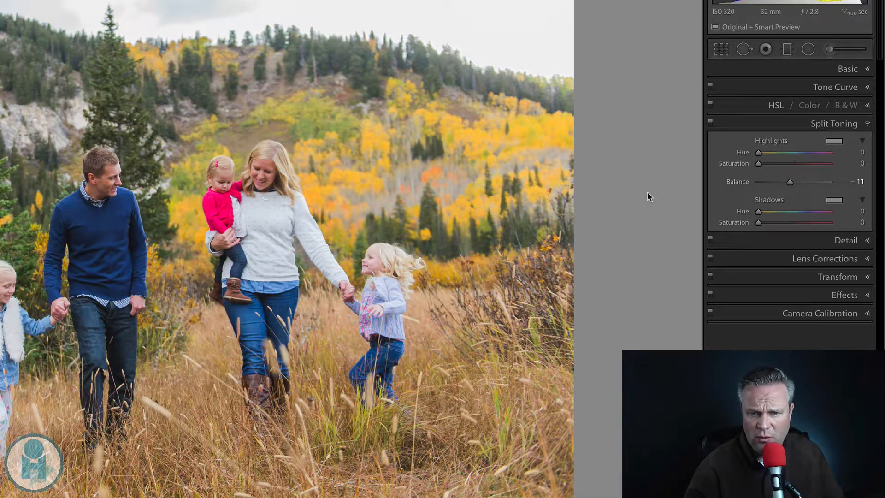
- Try a highlights hue of 74 and several preset color swatches, and reset the highlights tint
{"action": "left_click", "coordinate": [834, 142]}
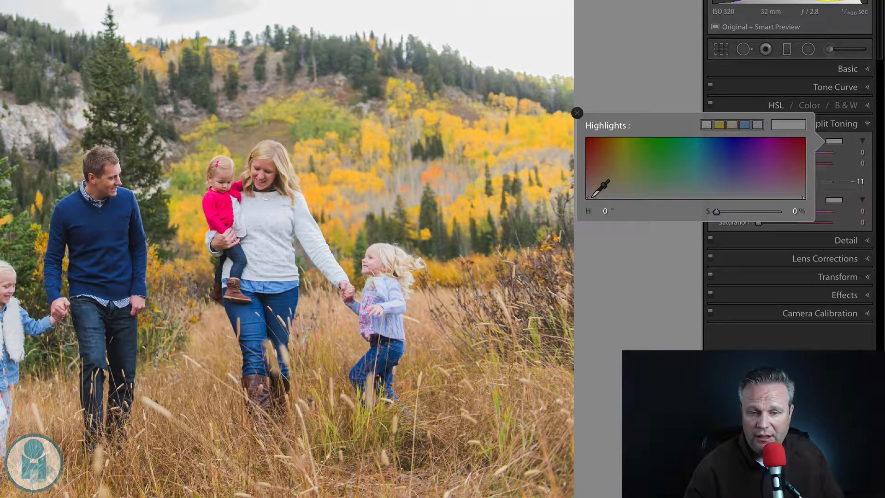
{"action": "mouse_move", "coordinate": [593, 196]}
{"action": "left_mouse_down"}
{"action": "mouse_move", "coordinate": [732, 195]}
{"action": "mouse_move", "coordinate": [592, 198]}
{"action": "mouse_move", "coordinate": [617, 197]}
{"action": "mouse_move", "coordinate": [632, 176]}
{"action": "mouse_move", "coordinate": [628, 156]}
{"action": "mouse_move", "coordinate": [629, 190]}
{"action": "mouse_move", "coordinate": [631, 171]}
{"action": "left_mouse_up"}
{"action": "left_click", "coordinate": [719, 125]}
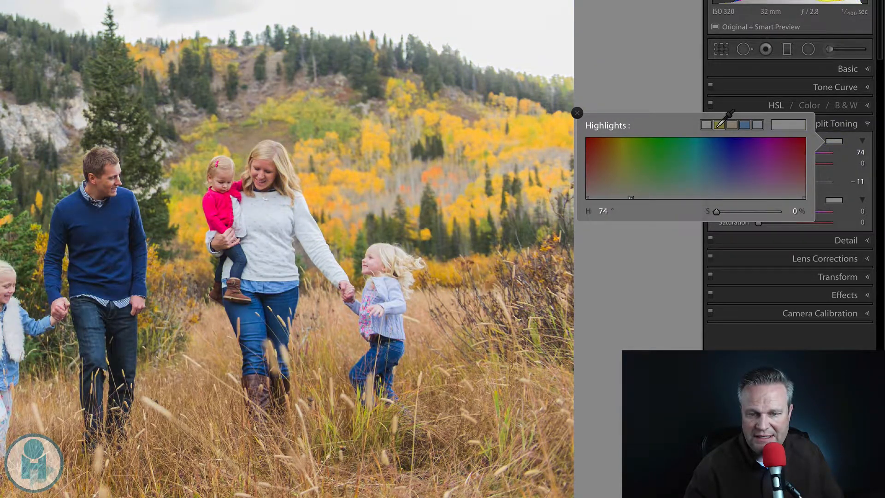
{"action": "left_click", "coordinate": [745, 125]}
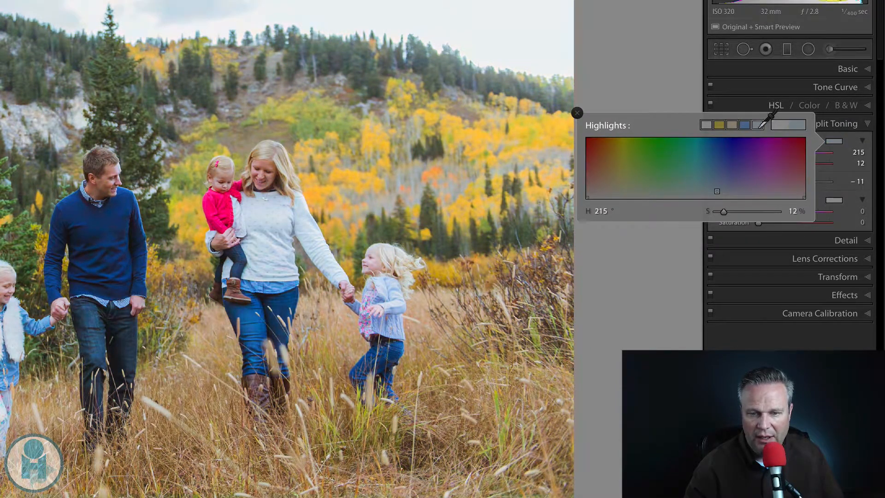
{"action": "left_click", "coordinate": [719, 125]}
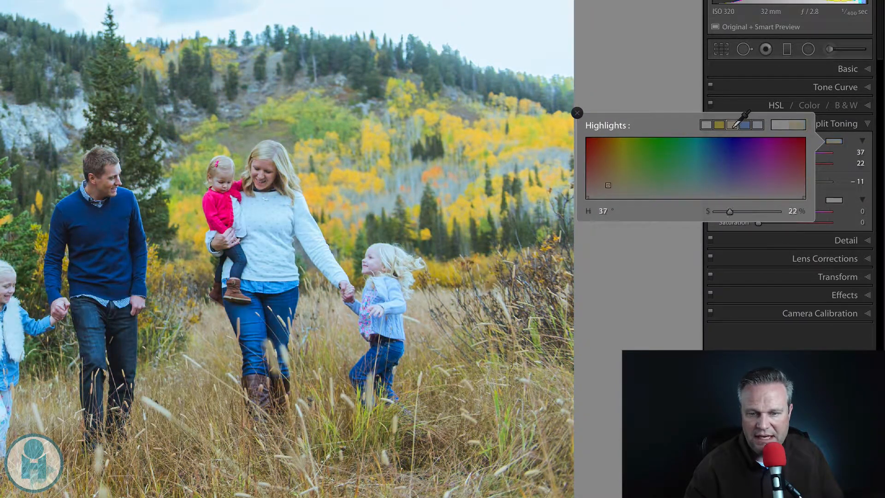
{"action": "left_click", "coordinate": [577, 113]}
{"action": "double_click", "coordinate": [760, 140]}
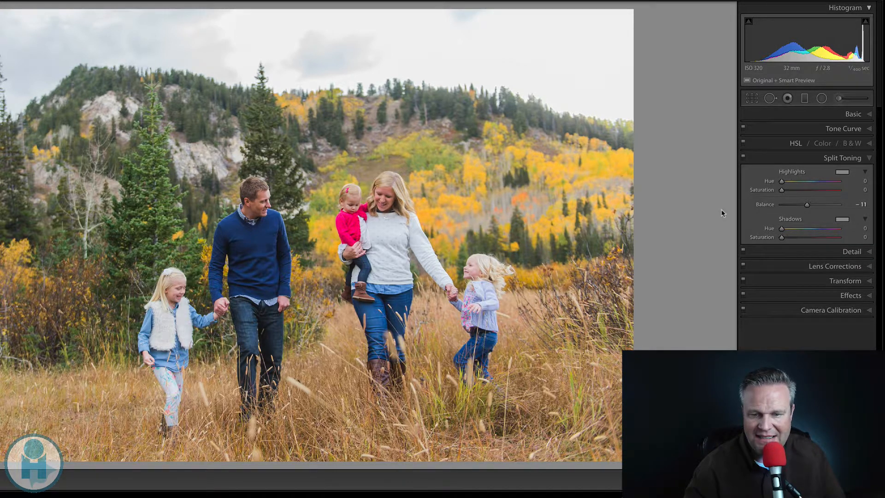
- Give the shadows a yellow tint with hue 59 and saturation 15
{"action": "left_click", "coordinate": [842, 220]}
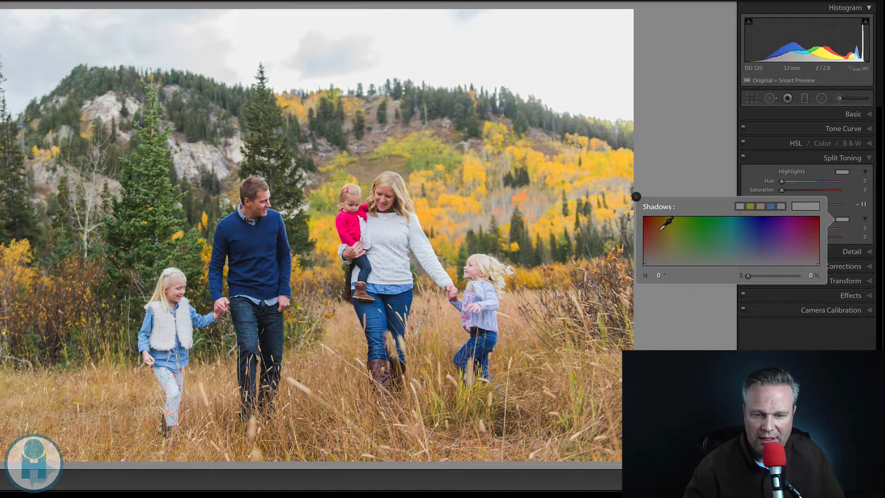
{"action": "left_click_drag", "start_coordinate": [673, 255], "coordinate": [673, 257]}
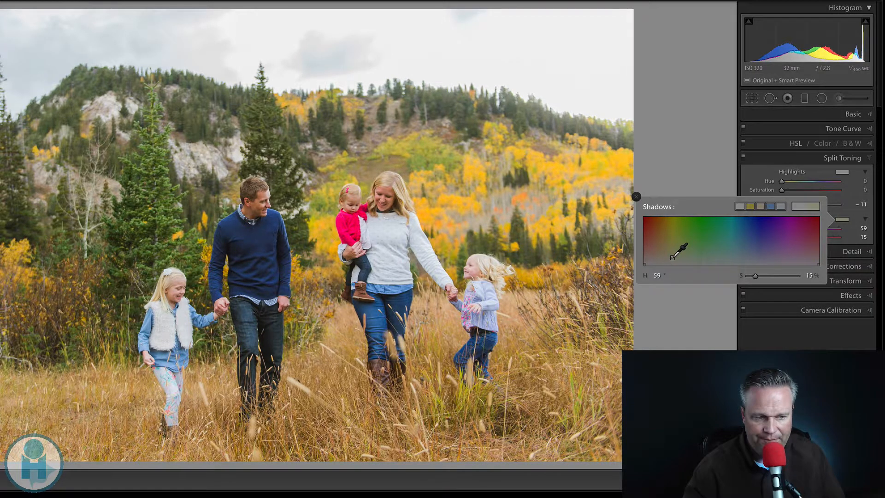
{"action": "left_click", "coordinate": [636, 197]}
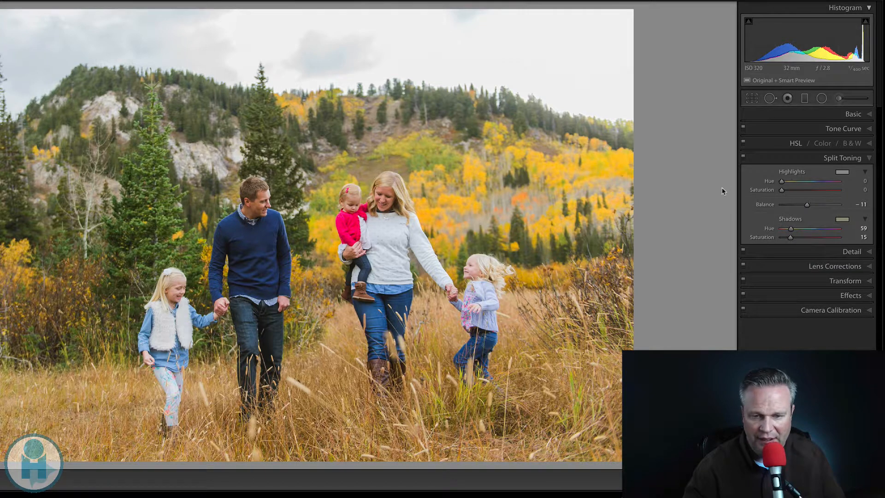
- Compare the photo with and without the shadows tint by toggling Split Toning
{"action": "left_click", "coordinate": [743, 160]}
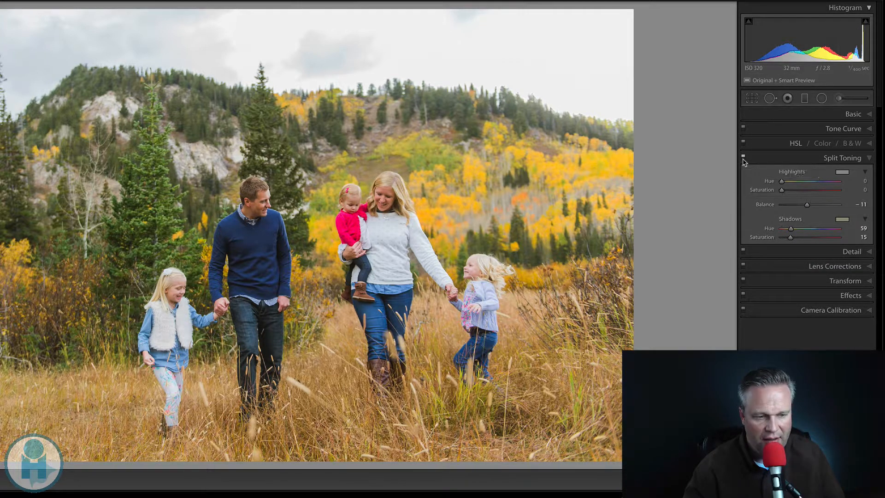
{"action": "left_click", "coordinate": [743, 160]}
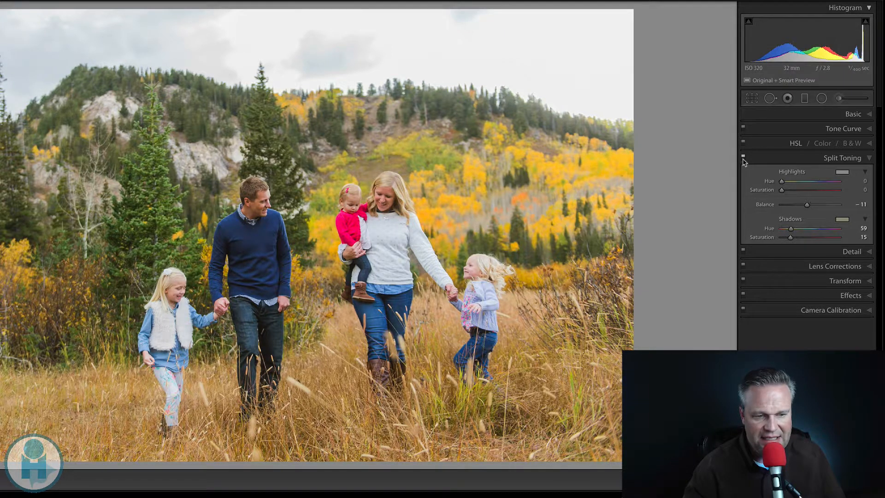
{"action": "left_click", "coordinate": [743, 160]}
{"action": "left_click", "coordinate": [743, 160]}
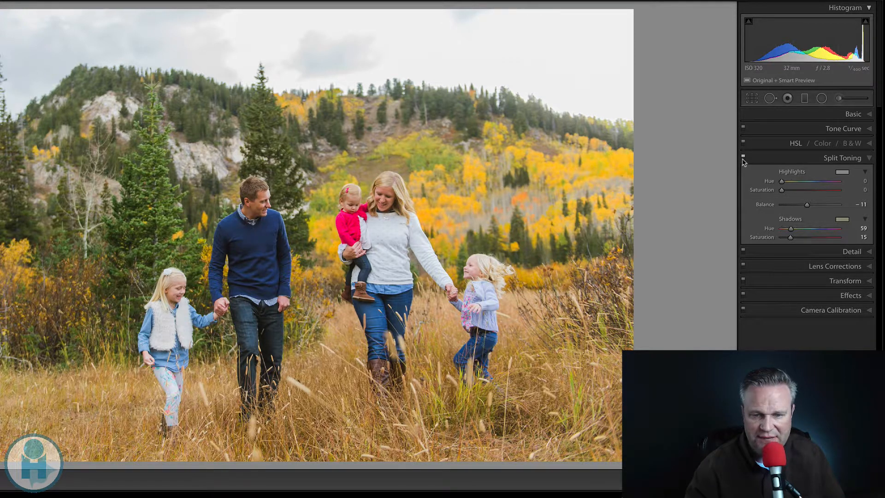
- Give the highlights a faint yellow tint with hue 60 and saturation 6
{"action": "left_click", "coordinate": [842, 172]}
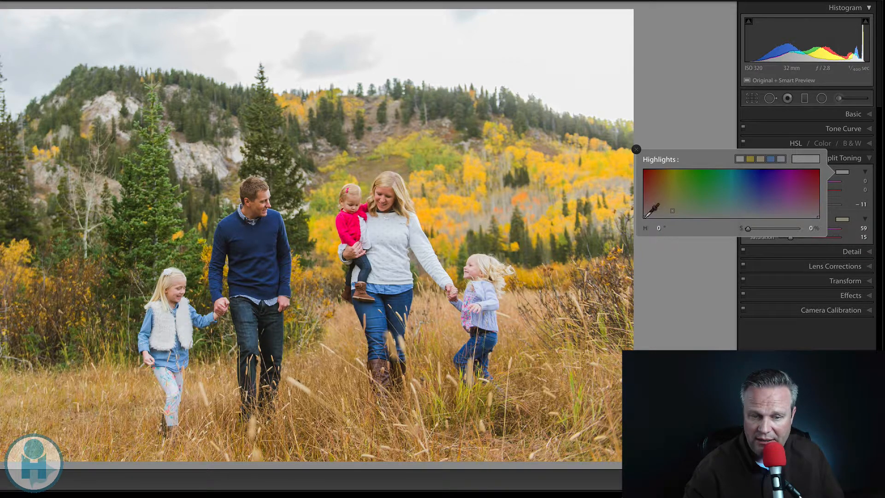
{"action": "left_click_drag", "start_coordinate": [645, 216], "coordinate": [672, 210]}
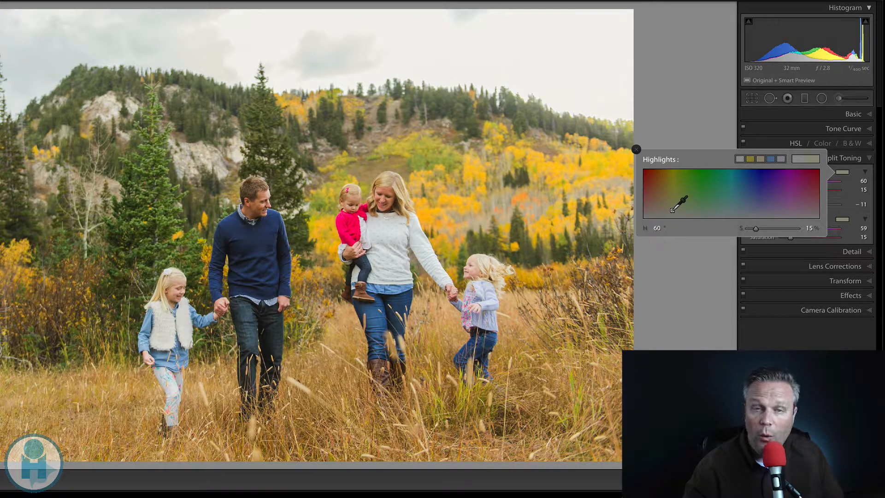
{"action": "left_click_drag", "start_coordinate": [672, 209], "coordinate": [672, 214]}
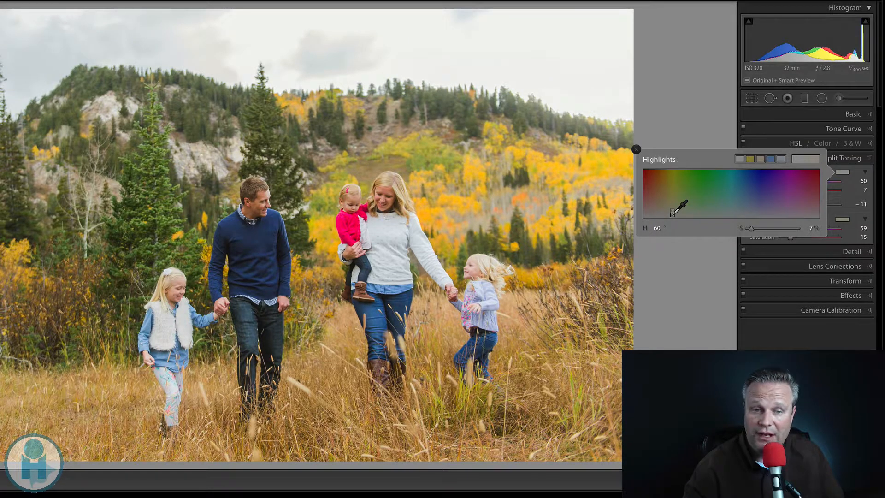
{"action": "left_click_drag", "start_coordinate": [672, 214], "coordinate": [672, 215]}
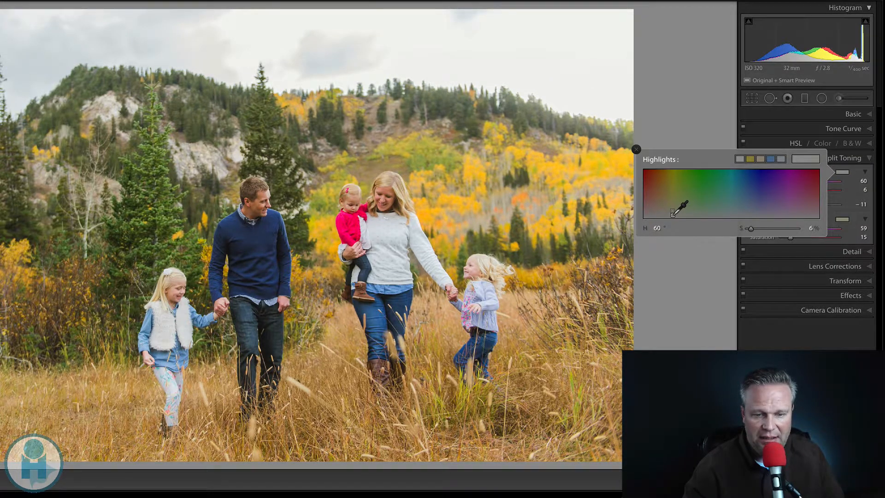
{"action": "left_click", "coordinate": [636, 149]}
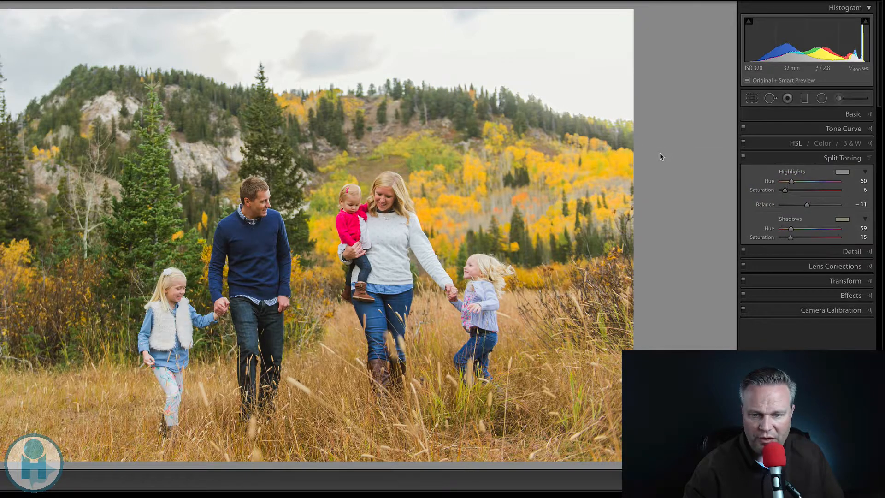
- Compare the family photo with and without its combined shadows and highlights tint by toggling Split Toning
{"action": "left_click", "coordinate": [743, 158]}
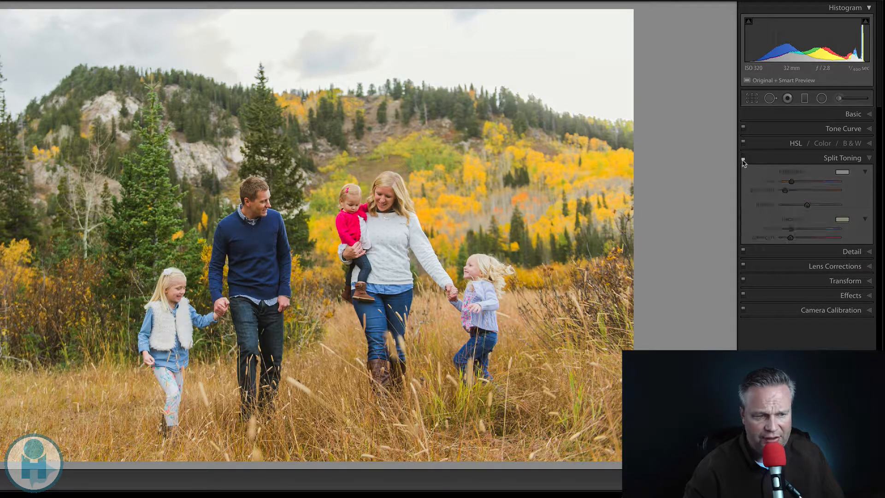
{"action": "left_click", "coordinate": [743, 159]}
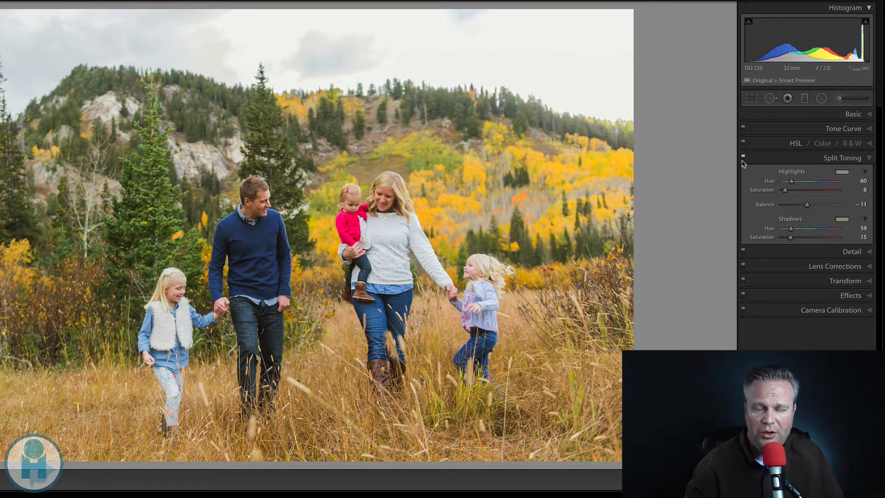
{"action": "left_click", "coordinate": [743, 158]}
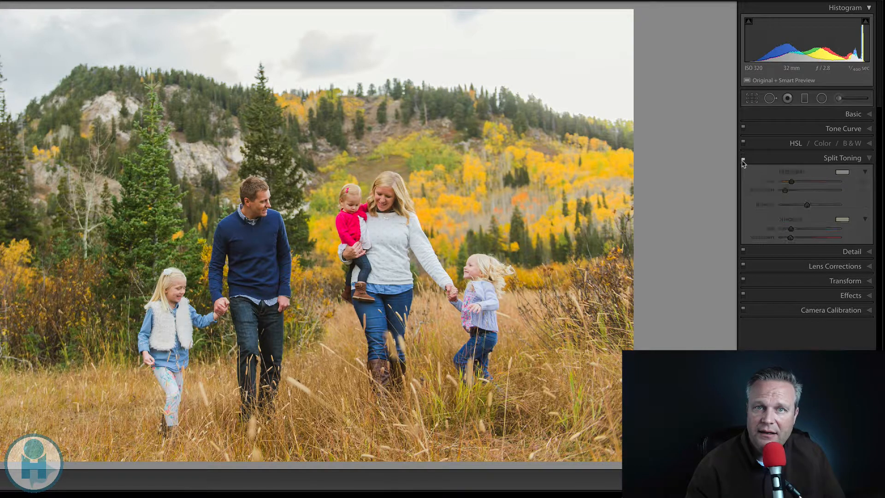
{"action": "left_click", "coordinate": [742, 158]}
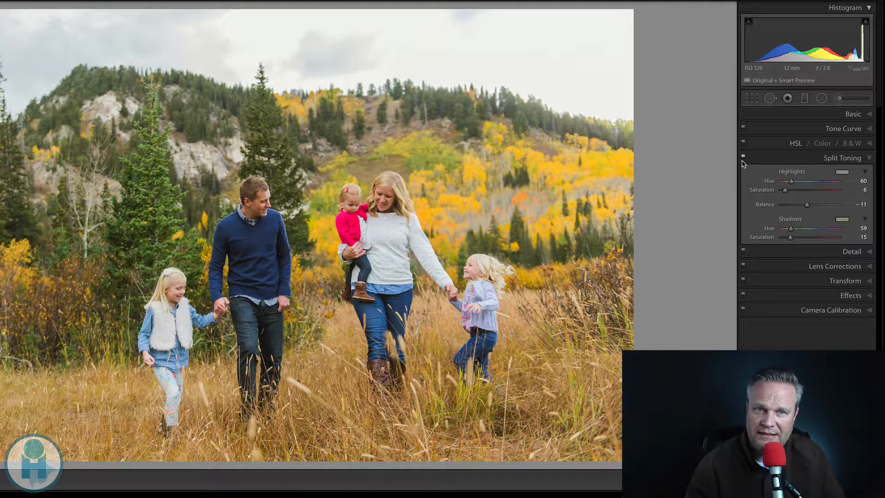
{"action": "left_click", "coordinate": [743, 158]}
{"action": "left_click", "coordinate": [743, 158]}
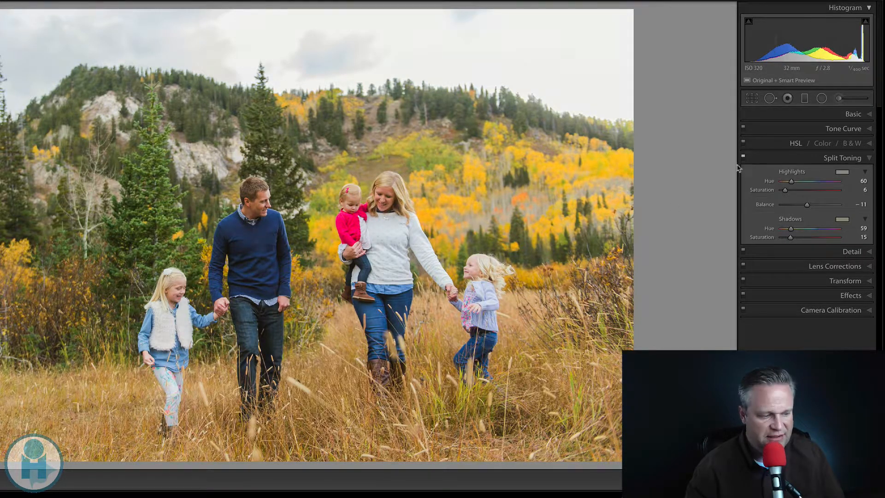
- Go to the next photo, the couple beside the rock, and tint its shadows yellow with hue 59 and saturation 19
{"action": "key", "text": "Right"}
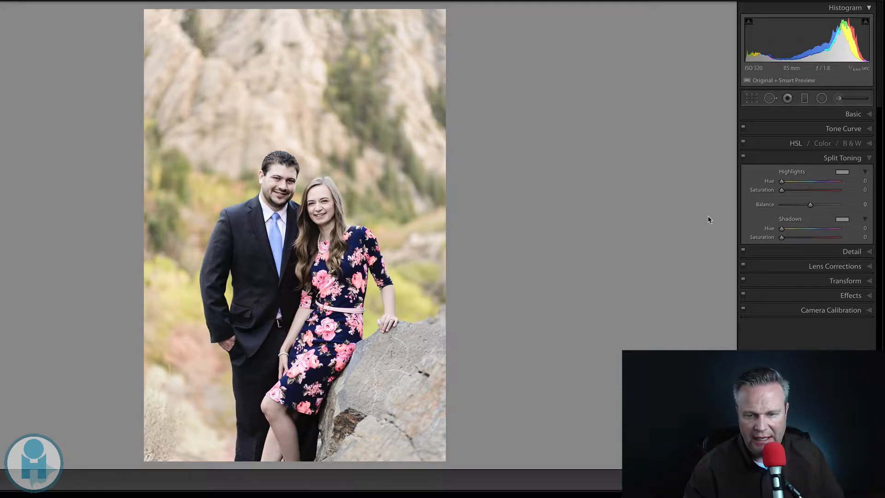
{"action": "left_click", "coordinate": [842, 220]}
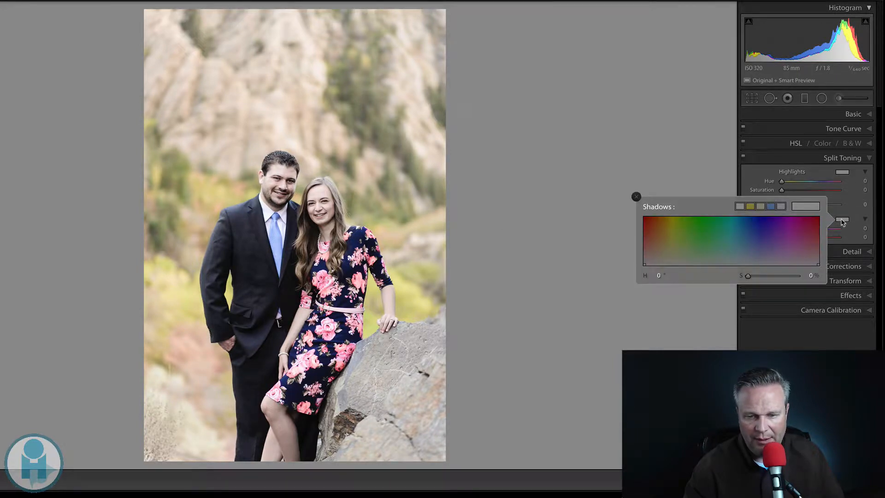
{"action": "left_click", "coordinate": [673, 258]}
{"action": "left_click_drag", "start_coordinate": [673, 258], "coordinate": [673, 255]}
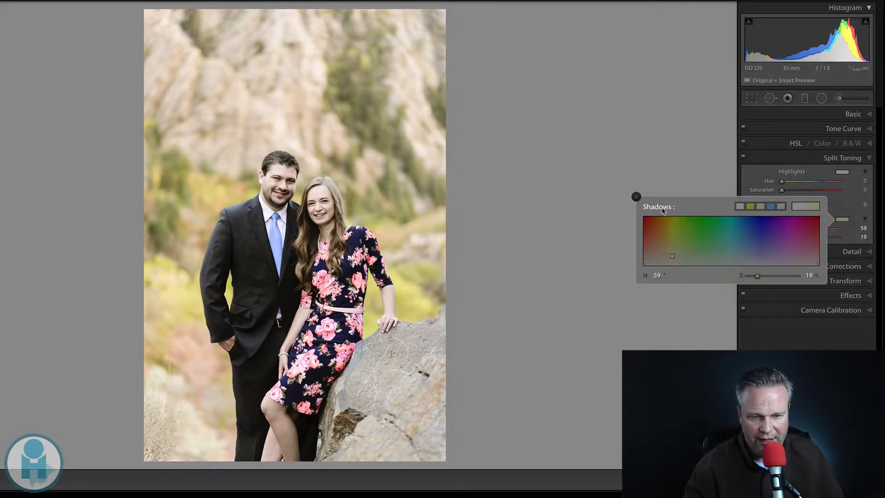
{"action": "left_click", "coordinate": [636, 196]}
- Give the couple photo's highlights a faint yellow tint with hue 60 and saturation 8
{"action": "left_click", "coordinate": [841, 172]}
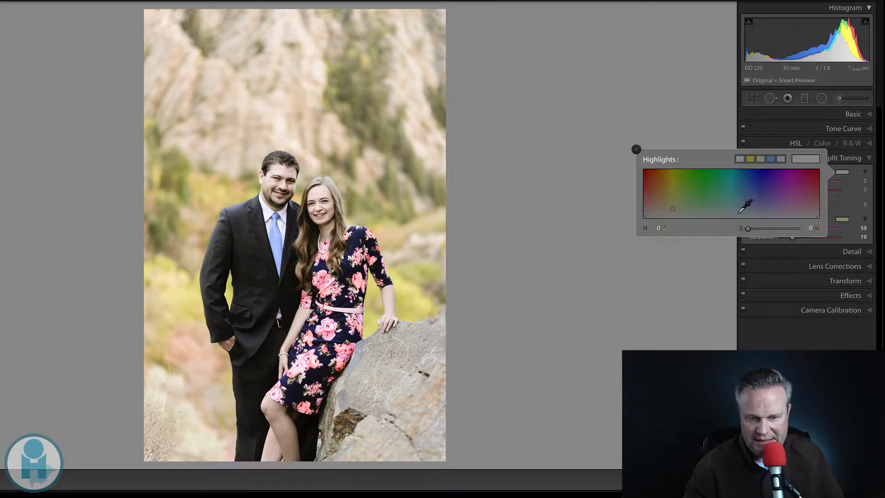
{"action": "left_click", "coordinate": [671, 216]}
{"action": "left_click_drag", "start_coordinate": [671, 216], "coordinate": [673, 213]}
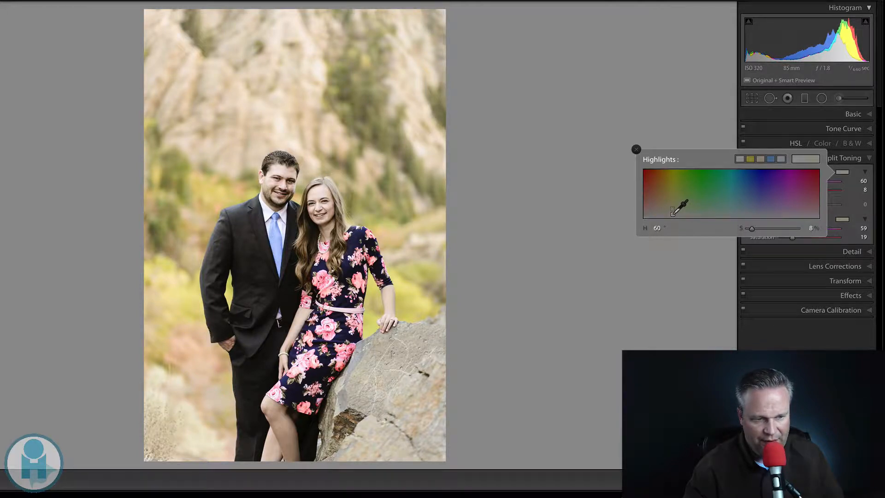
{"action": "left_click", "coordinate": [636, 150]}
- Compare the couple photo with and without Split Toning, leaving the effect on
{"action": "left_click", "coordinate": [744, 159]}
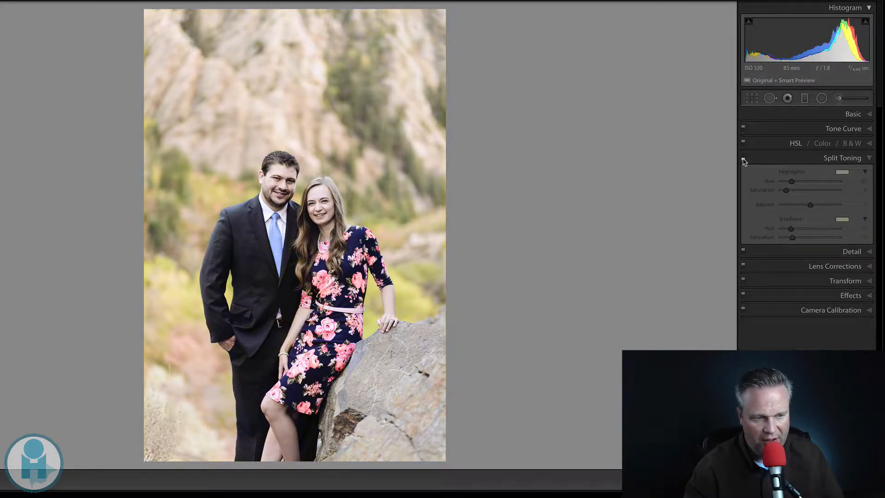
{"action": "left_click", "coordinate": [743, 159]}
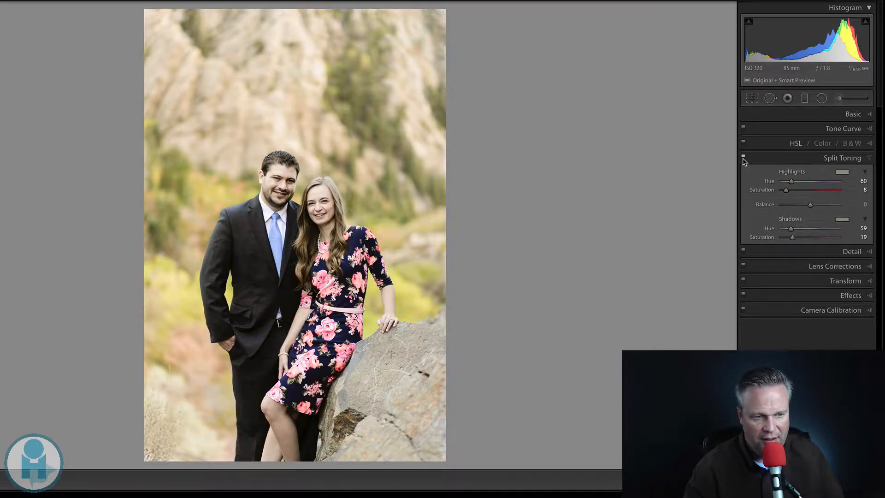
{"action": "left_click", "coordinate": [744, 159]}
{"action": "left_click", "coordinate": [743, 159]}
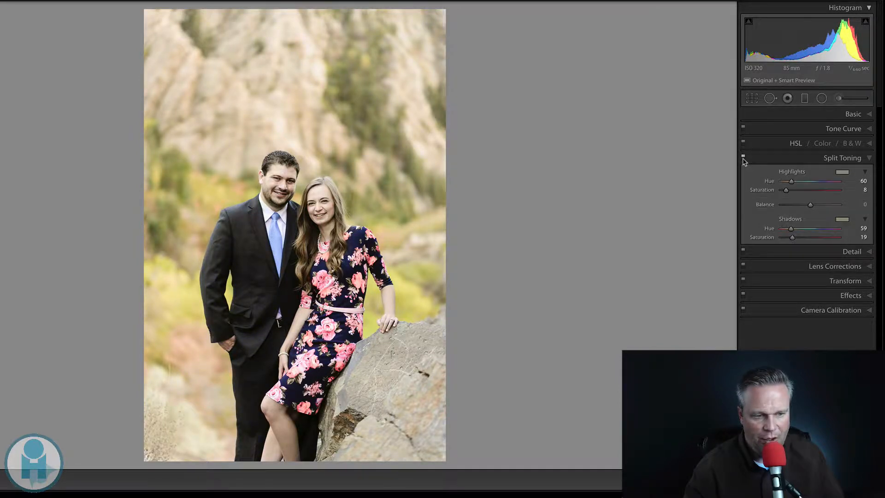
{"action": "left_click", "coordinate": [743, 159]}
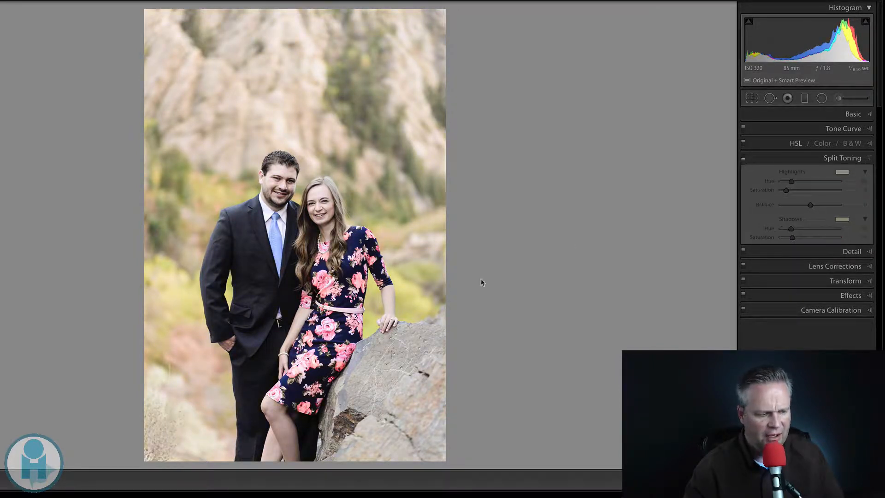
{"action": "left_click", "coordinate": [744, 159]}
- Go to the next photo, the large family on the gravel path, and tint its shadows with hue 62 and saturation 22
{"action": "key", "text": "Right"}
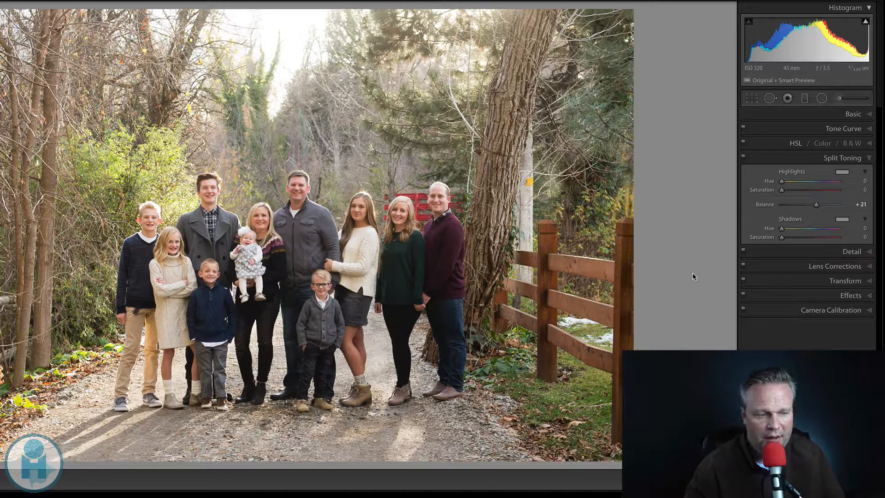
{"action": "left_click", "coordinate": [843, 219]}
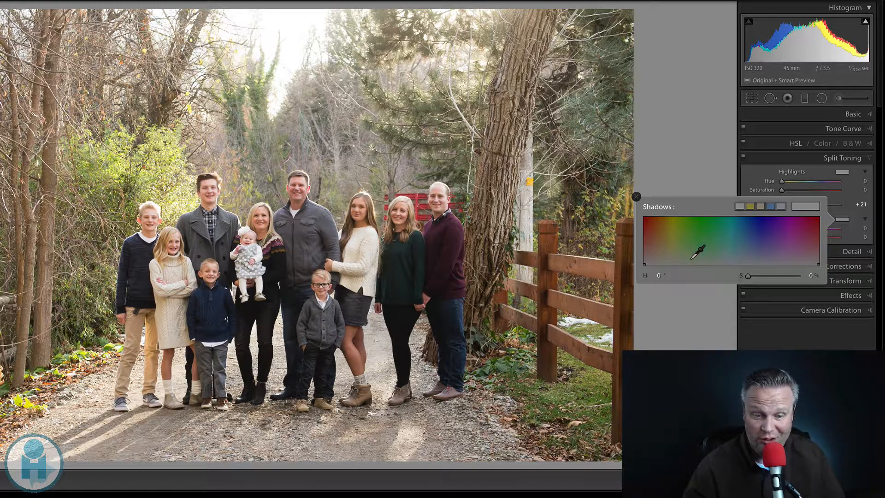
{"action": "left_click", "coordinate": [674, 258]}
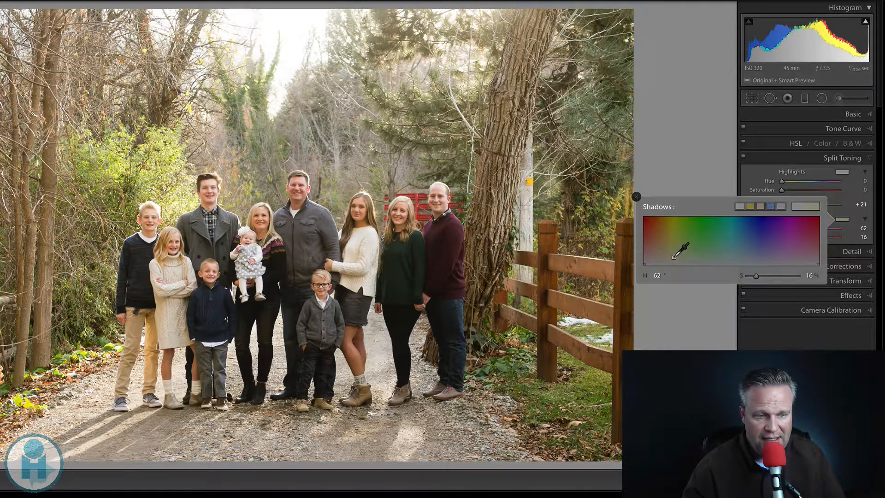
{"action": "left_click_drag", "start_coordinate": [674, 257], "coordinate": [674, 254]}
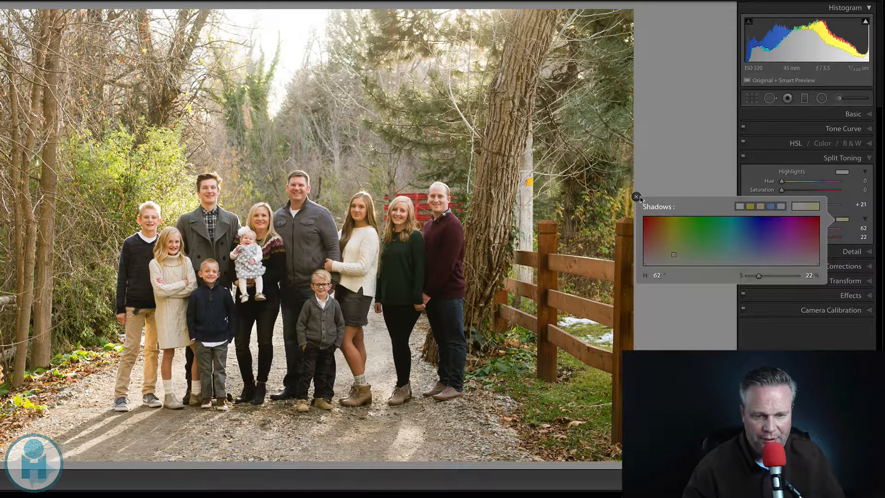
{"action": "left_click", "coordinate": [636, 197]}
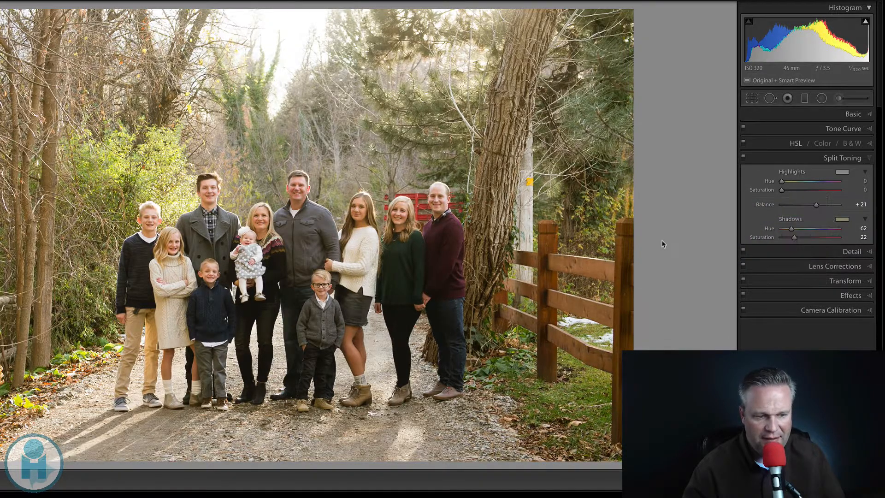
- Compare the large family photo with and without its shadows tint by toggling Split Toning
{"action": "left_click", "coordinate": [743, 158]}
{"action": "left_click", "coordinate": [743, 158]}
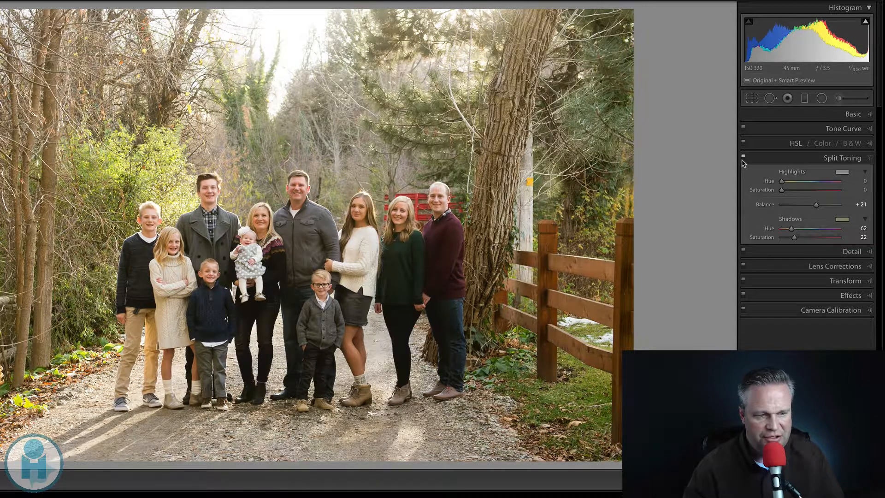
{"action": "left_click", "coordinate": [742, 158]}
{"action": "left_click", "coordinate": [742, 158]}
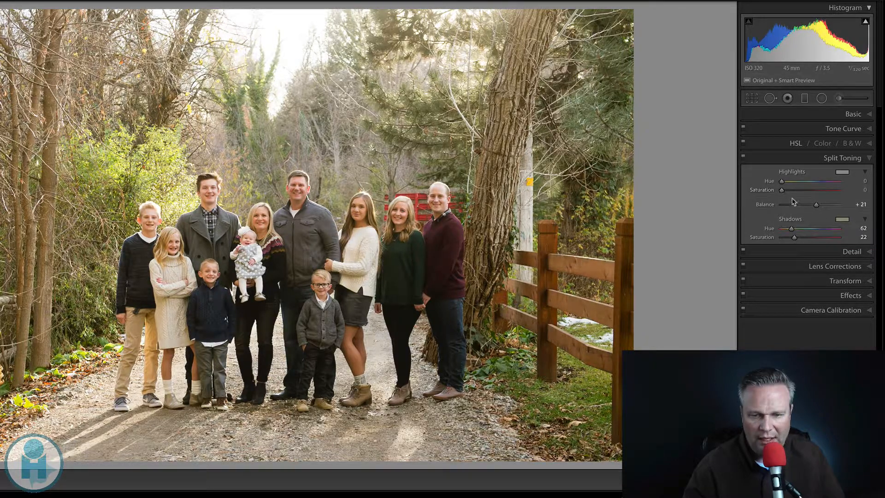
- Set the large family photo's Split Toning balance to +18 and compare the photo with and without the effect
{"action": "mouse_move", "coordinate": [816, 205]}
{"action": "left_mouse_down"}
{"action": "mouse_move", "coordinate": [838, 214]}
{"action": "mouse_move", "coordinate": [828, 207]}
{"action": "mouse_move", "coordinate": [839, 203]}
{"action": "mouse_move", "coordinate": [770, 221]}
{"action": "mouse_move", "coordinate": [811, 210]}
{"action": "left_mouse_up"}
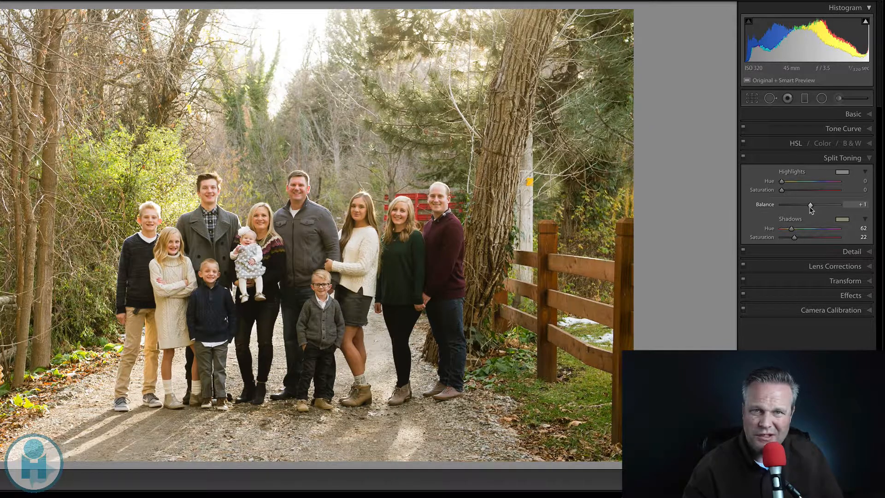
{"action": "left_click_drag", "start_coordinate": [812, 209], "coordinate": [815, 210]}
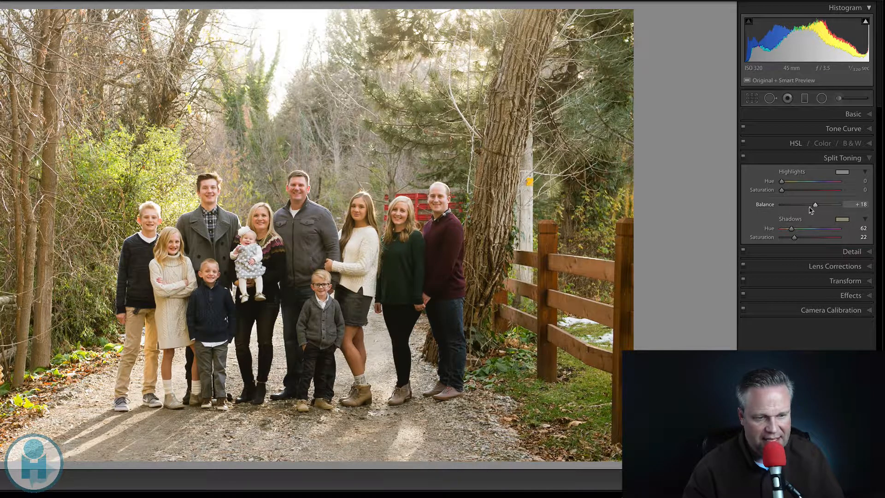
{"action": "left_click", "coordinate": [743, 159]}
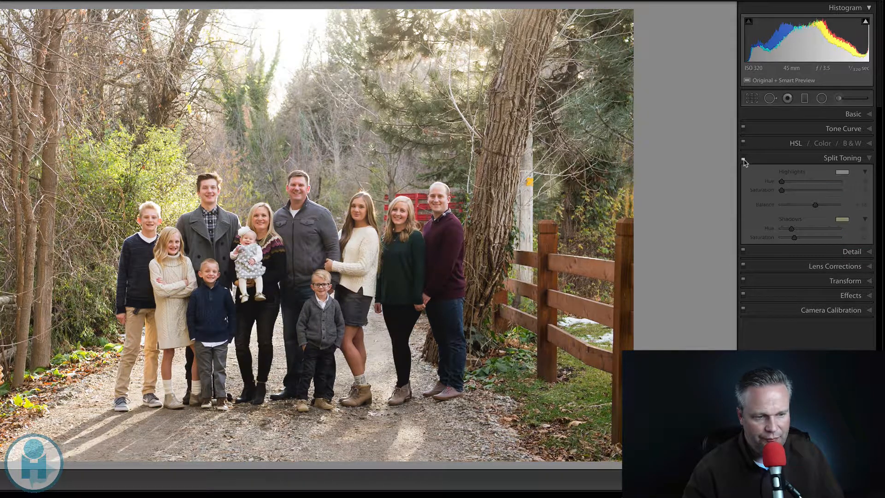
{"action": "left_click", "coordinate": [743, 158]}
{"action": "left_click", "coordinate": [743, 158]}
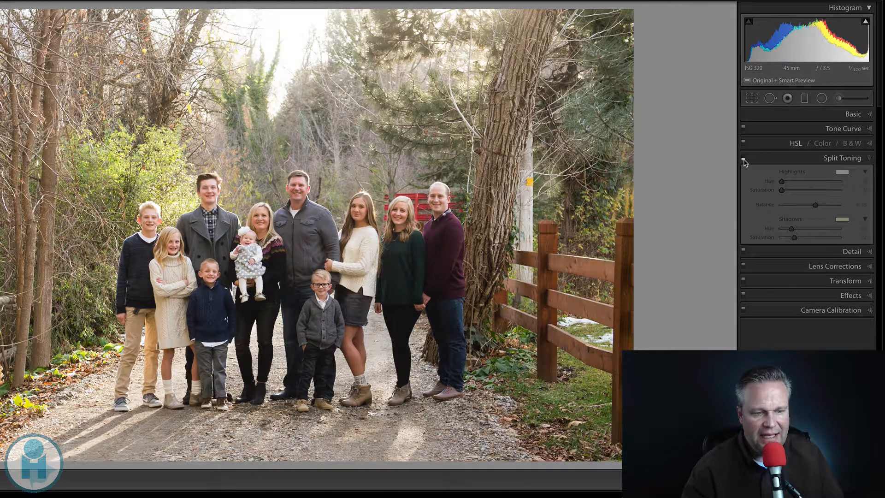
{"action": "left_click", "coordinate": [743, 159]}
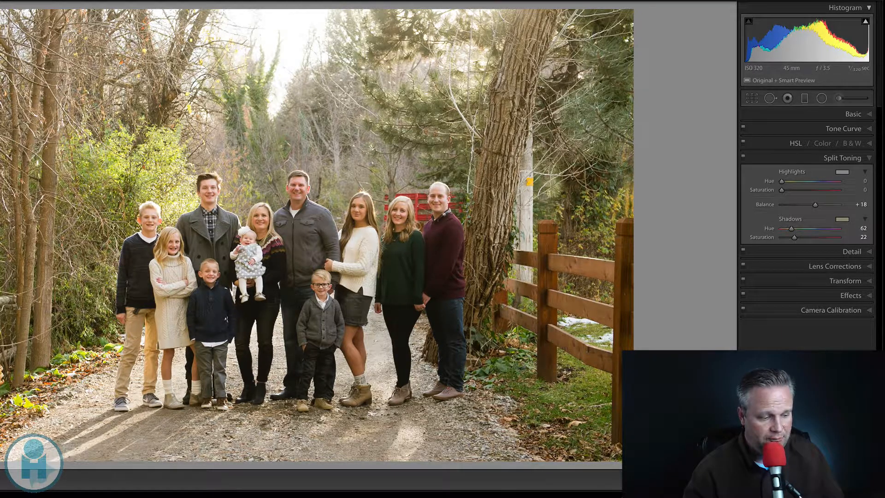
- Go to the next photo, the maternity couple by the stream, and set its overall saturation to -28
{"action": "key", "text": "Right"}
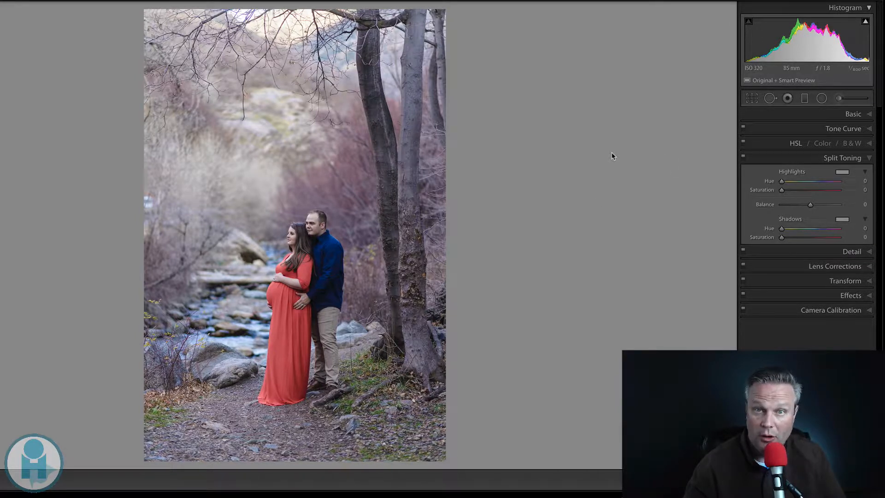
{"action": "left_click", "coordinate": [805, 117]}
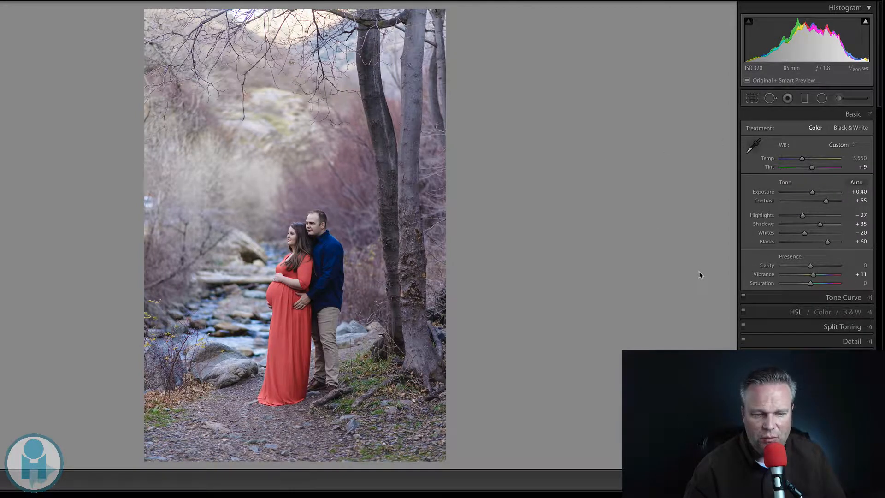
{"action": "left_click_drag", "start_coordinate": [812, 285], "coordinate": [802, 288]}
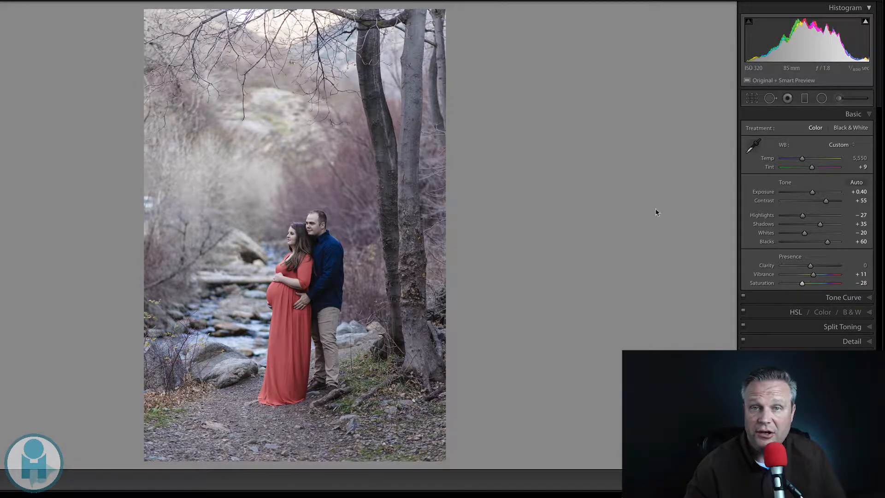
- Give the maternity photo's shadows a yellow split tone with hue 63 and saturation 32
{"action": "left_click", "coordinate": [779, 327]}
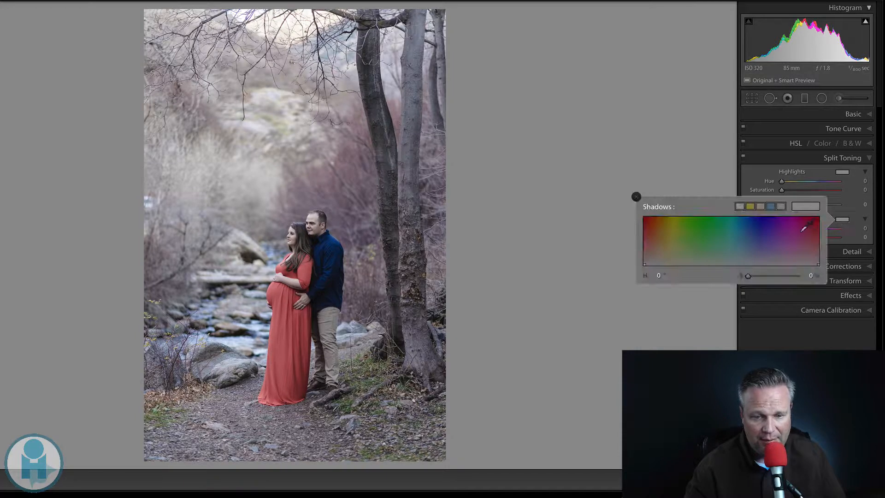
{"action": "left_click", "coordinate": [842, 220]}
{"action": "left_click_drag", "start_coordinate": [678, 260], "coordinate": [674, 248]}
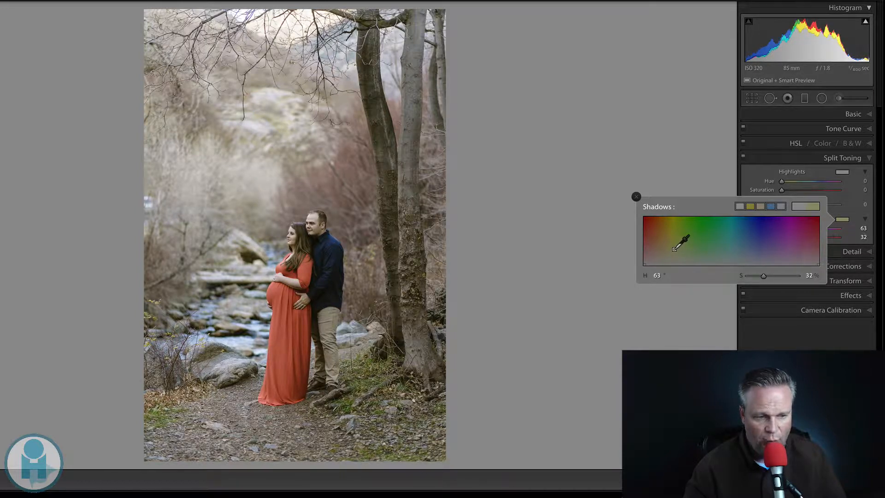
{"action": "left_click", "coordinate": [636, 197]}
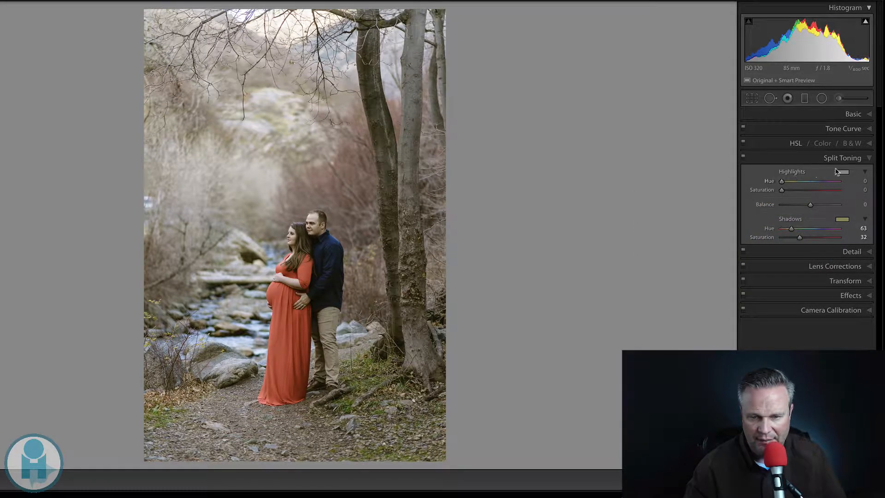
- Tint the maternity photo's highlights with hue 61 and saturation 8, and set the Split Toning balance to -35
{"action": "left_click", "coordinate": [838, 171]}
{"action": "left_click_drag", "start_coordinate": [673, 210], "coordinate": [674, 213]}
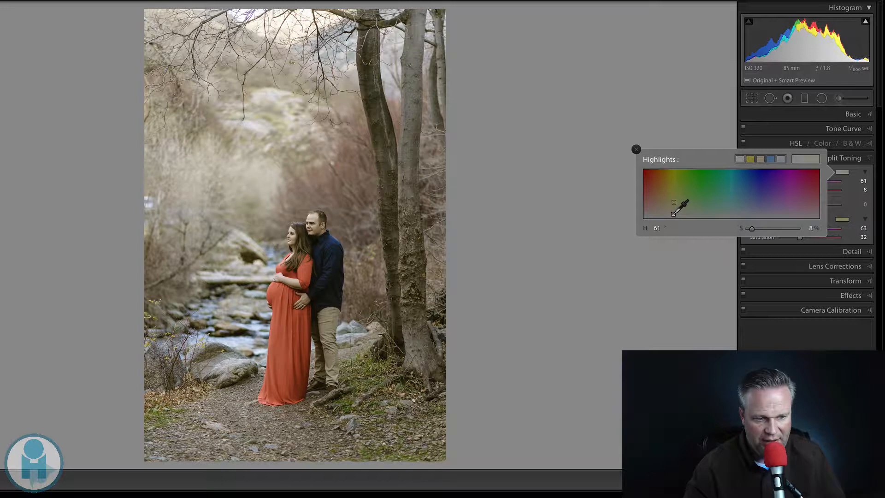
{"action": "left_click", "coordinate": [636, 149]}
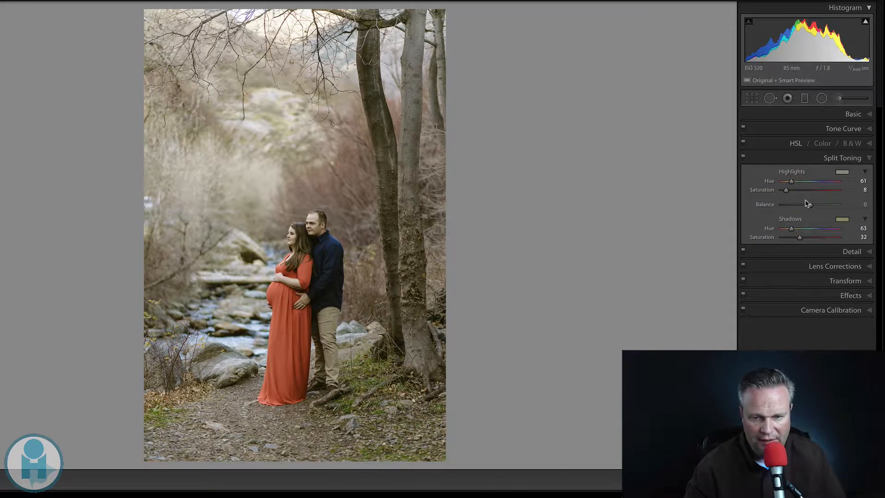
{"action": "left_click_drag", "start_coordinate": [807, 204], "coordinate": [801, 207]}
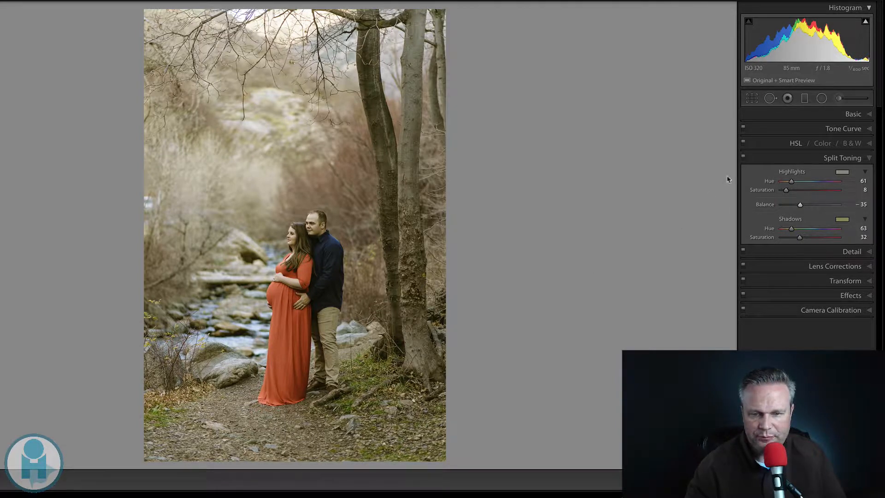
- Compare the maternity photo with and without Split Toning and review its Basic adjustments
{"action": "left_click", "coordinate": [743, 158]}
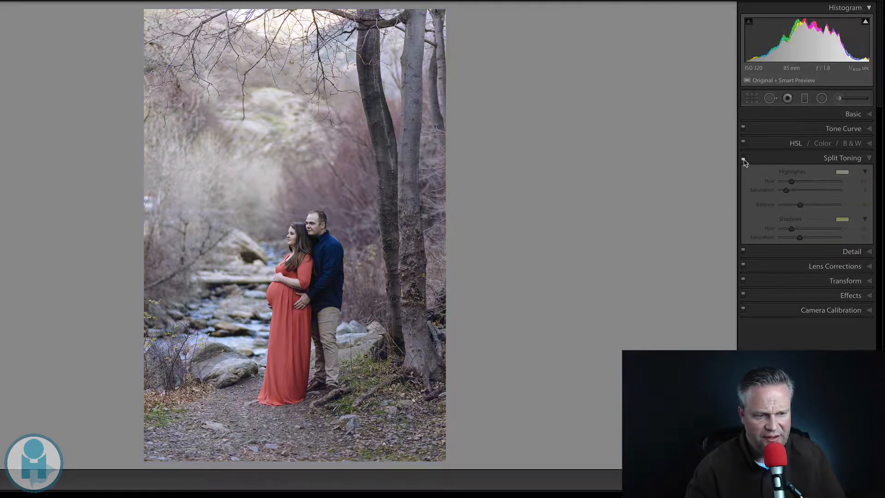
{"action": "left_click", "coordinate": [743, 159]}
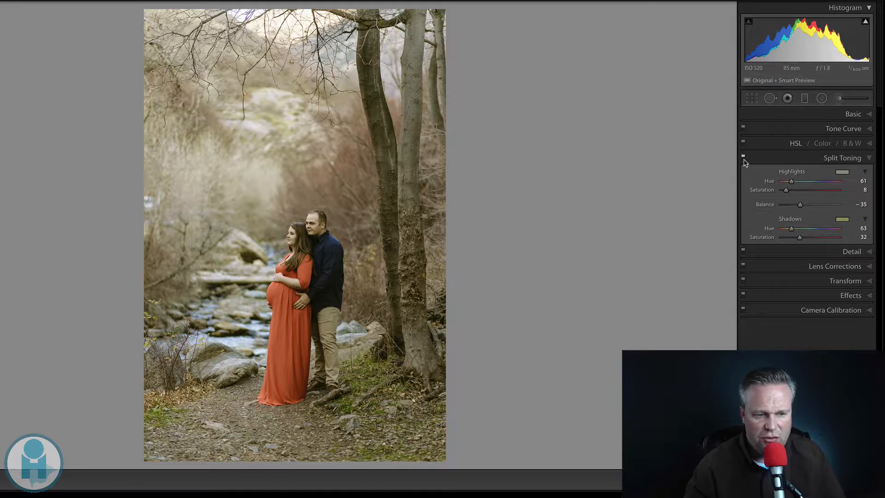
{"action": "left_click", "coordinate": [743, 158]}
{"action": "left_click", "coordinate": [743, 159]}
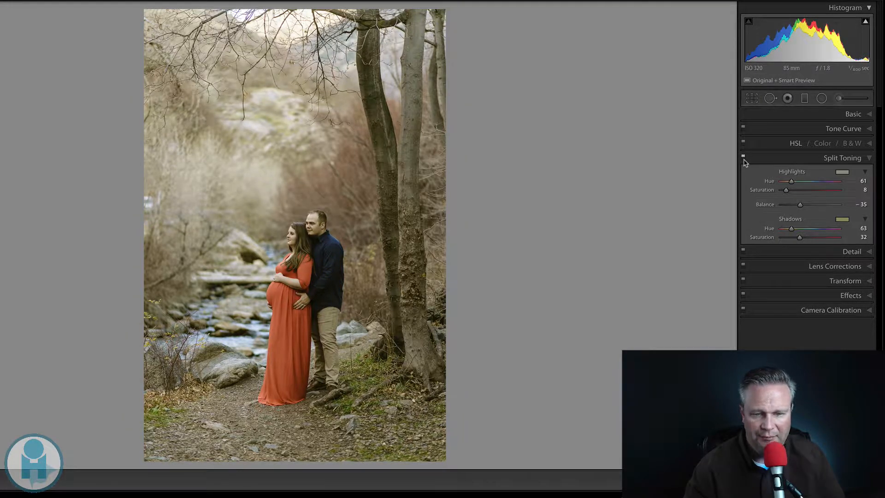
{"action": "left_click", "coordinate": [743, 158]}
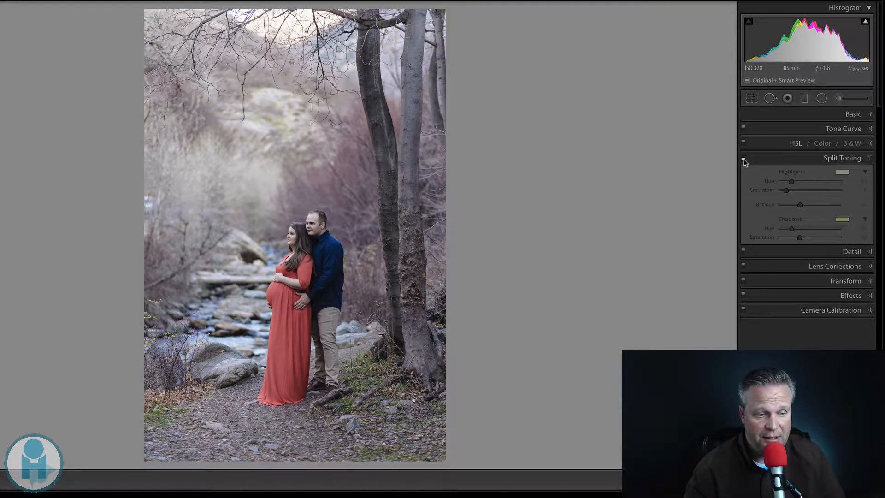
{"action": "left_click", "coordinate": [743, 158]}
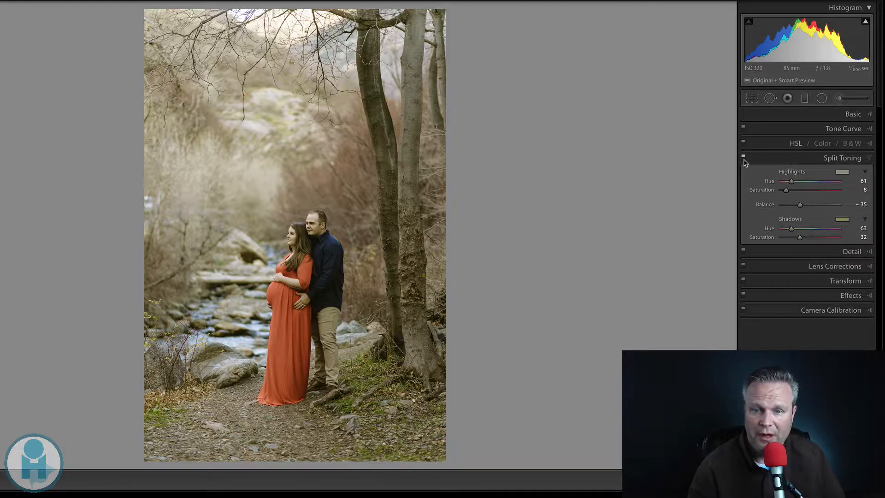
{"action": "left_click", "coordinate": [804, 115]}
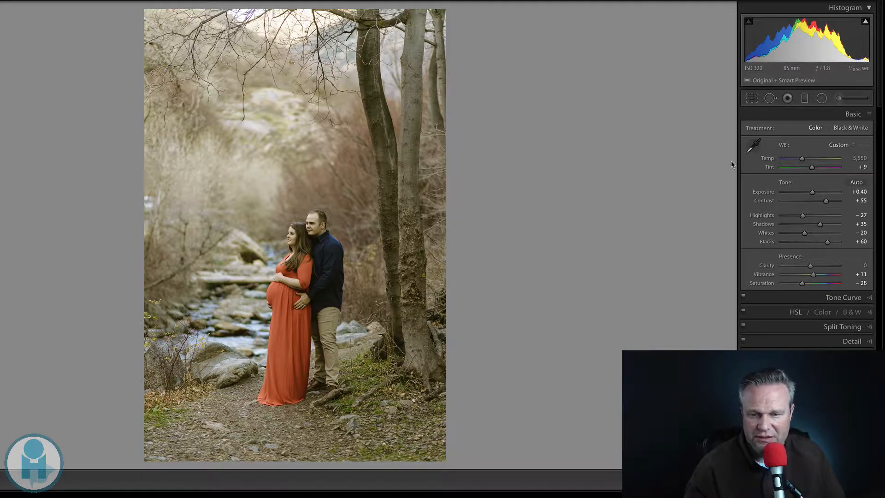
{"action": "left_click", "coordinate": [820, 326]}
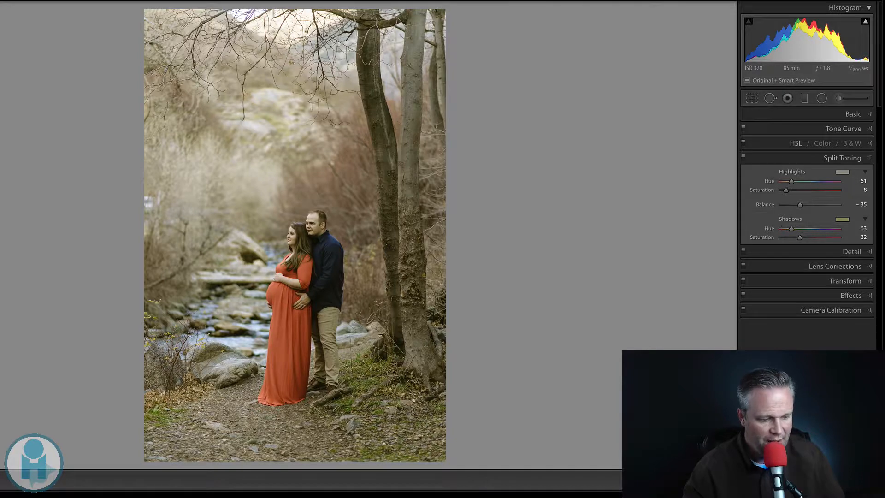
- Go to the photo of the embracing couple before the rocky mountainside, convert it to black and white, and set the Orange mix to +24
{"action": "left_click", "coordinate": [427, 496]}
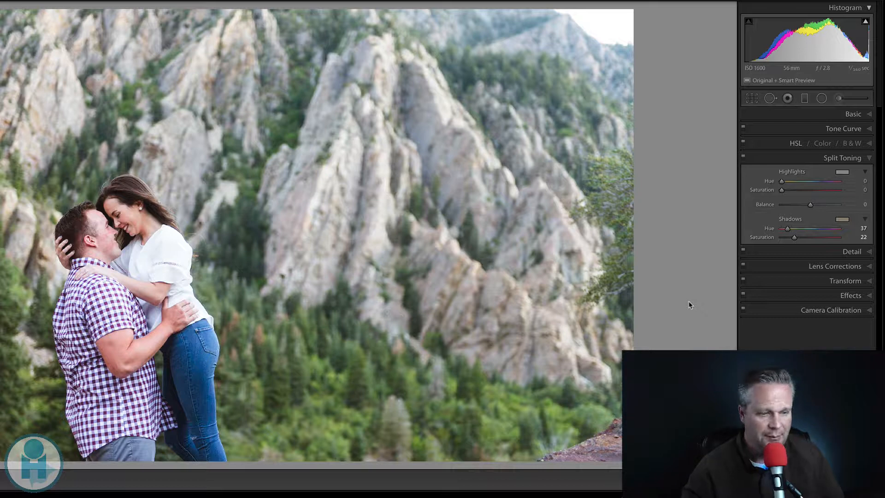
{"action": "left_click", "coordinate": [833, 116]}
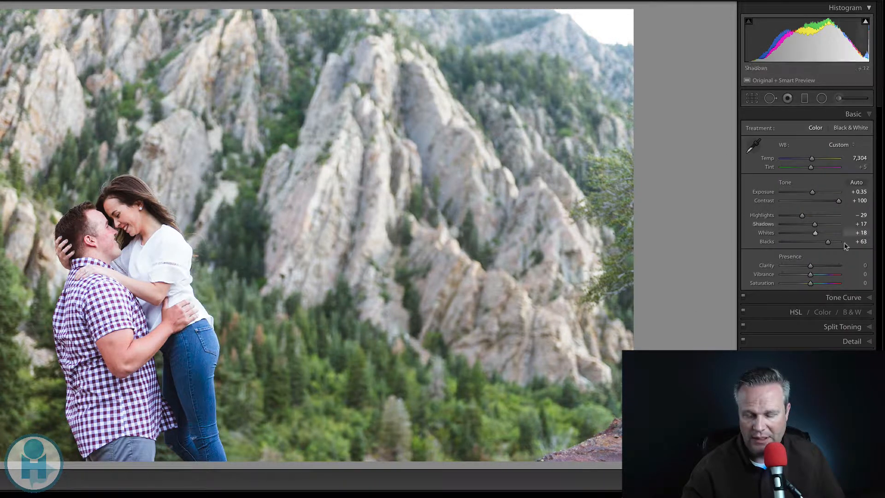
{"action": "left_click", "coordinate": [852, 313]}
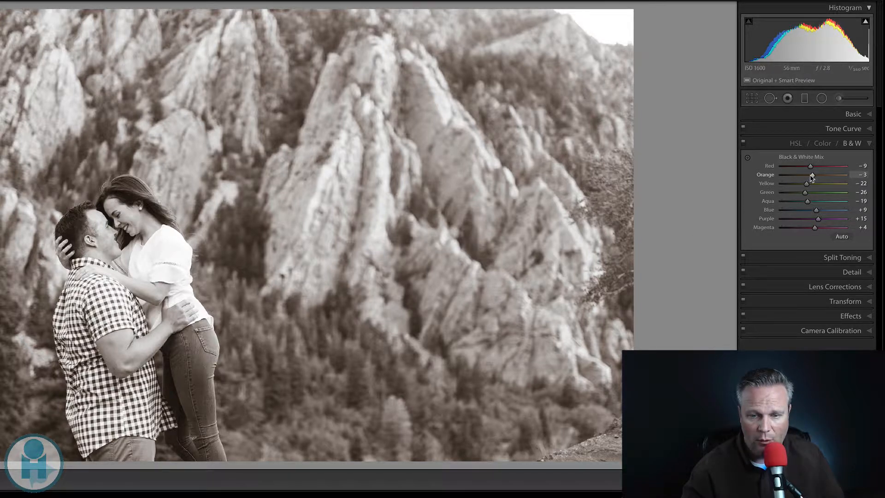
{"action": "mouse_move", "coordinate": [813, 179]}
{"action": "left_mouse_down"}
{"action": "mouse_move", "coordinate": [834, 179]}
{"action": "mouse_move", "coordinate": [801, 189]}
{"action": "mouse_move", "coordinate": [823, 184]}
{"action": "left_mouse_up"}
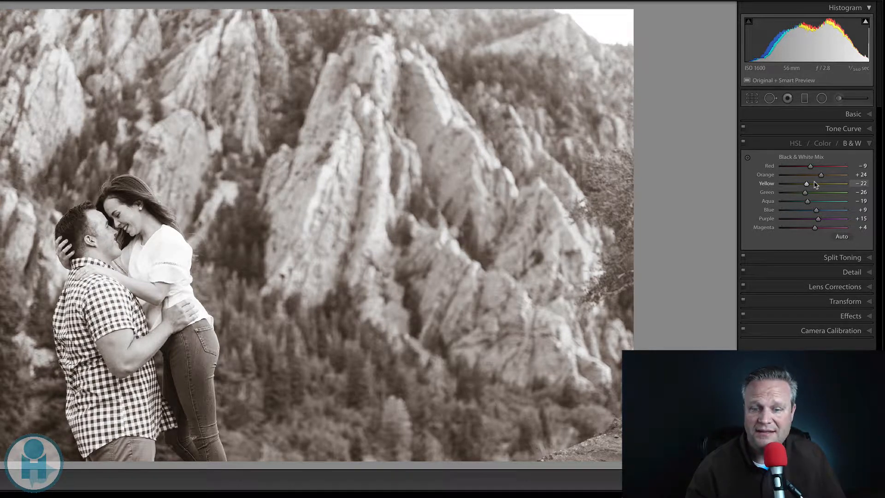
- Reset the black-and-white mountain photo's shadow split tone and give the shadows a new tint with hue 63 and saturation 28
{"action": "left_click", "coordinate": [796, 257]}
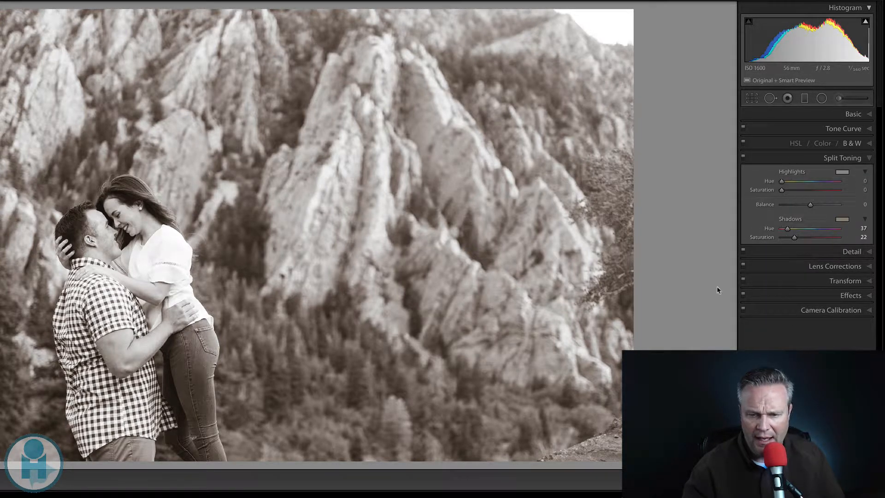
{"action": "double_click", "coordinate": [764, 237]}
{"action": "double_click", "coordinate": [769, 228]}
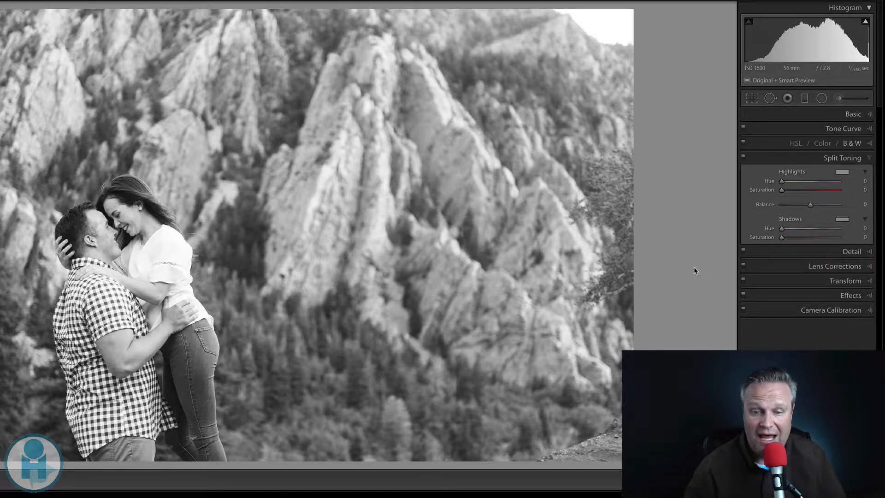
{"action": "left_click", "coordinate": [843, 219]}
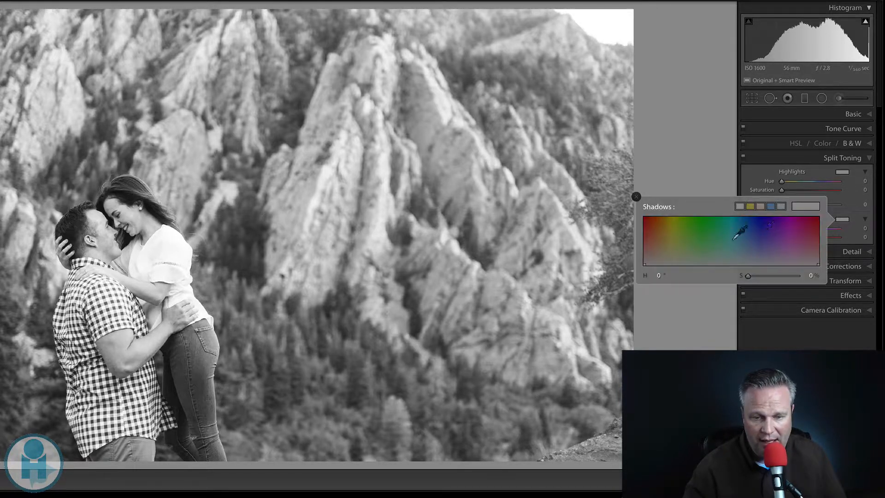
{"action": "mouse_move", "coordinate": [673, 258]}
{"action": "left_mouse_down"}
{"action": "mouse_move", "coordinate": [675, 249]}
{"action": "mouse_move", "coordinate": [750, 244]}
{"action": "mouse_move", "coordinate": [770, 254]}
{"action": "mouse_move", "coordinate": [683, 261]}
{"action": "mouse_move", "coordinate": [674, 251]}
{"action": "left_mouse_up"}
{"action": "left_click", "coordinate": [688, 157]}
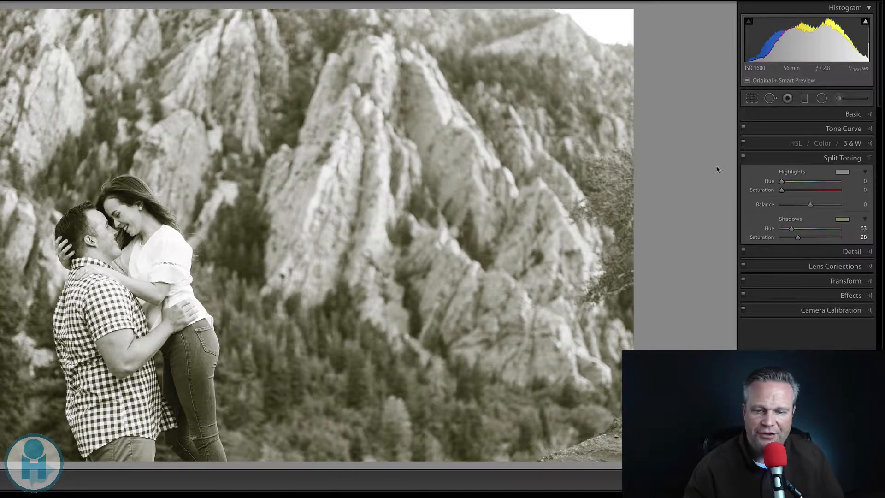
- Tint the mountain photo's highlights with hue 64 and saturation 6, and compare the photo with and without Split Toning
{"action": "left_click", "coordinate": [842, 172]}
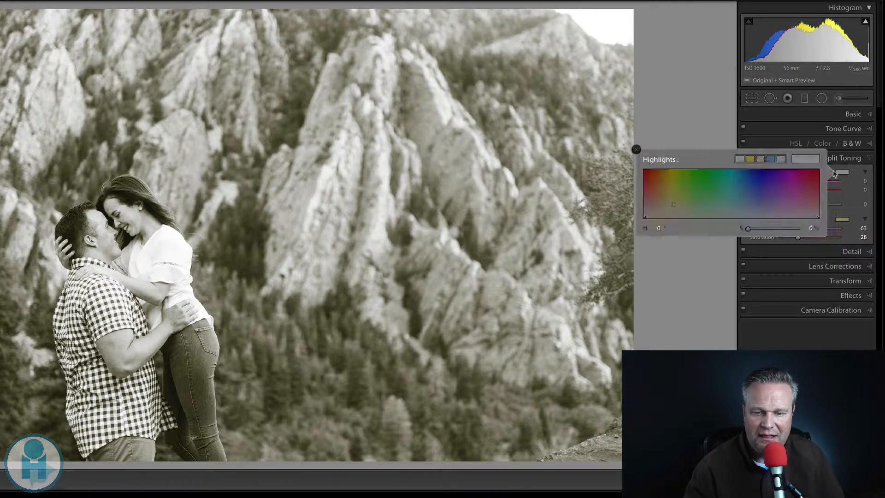
{"action": "left_click", "coordinate": [672, 216]}
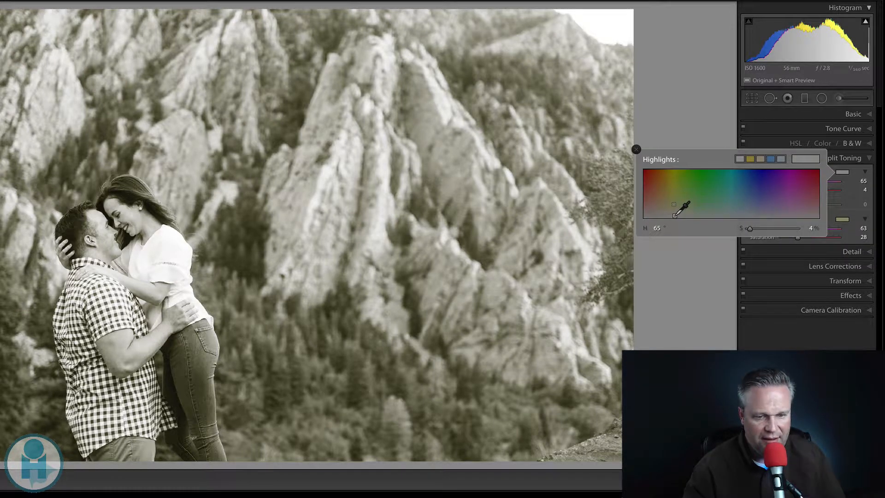
{"action": "left_click", "coordinate": [674, 213]}
{"action": "left_click", "coordinate": [636, 149]}
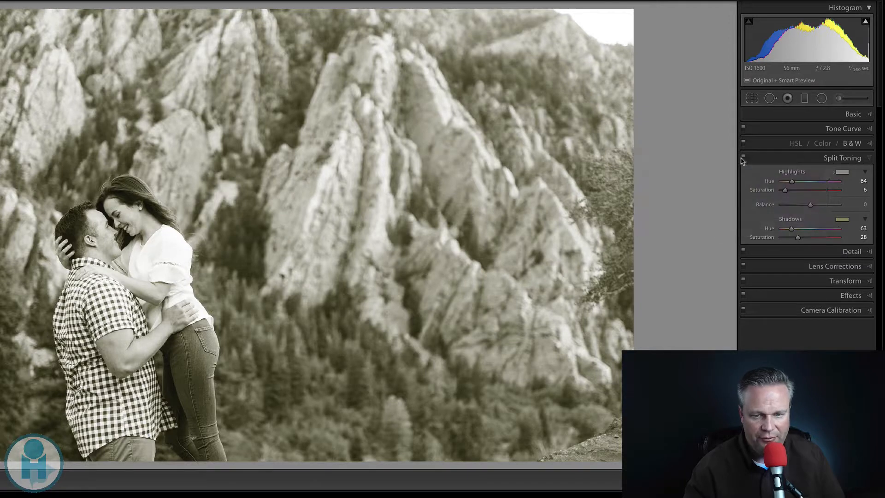
{"action": "left_click", "coordinate": [743, 160]}
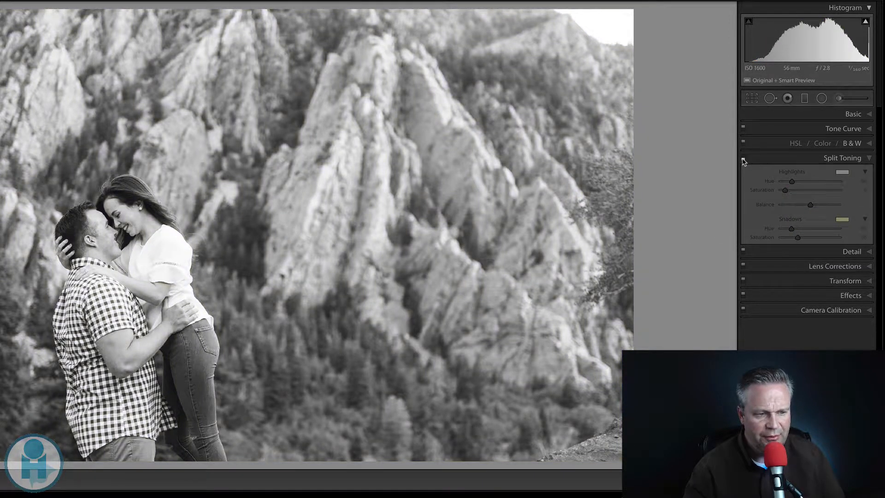
{"action": "left_click", "coordinate": [743, 159]}
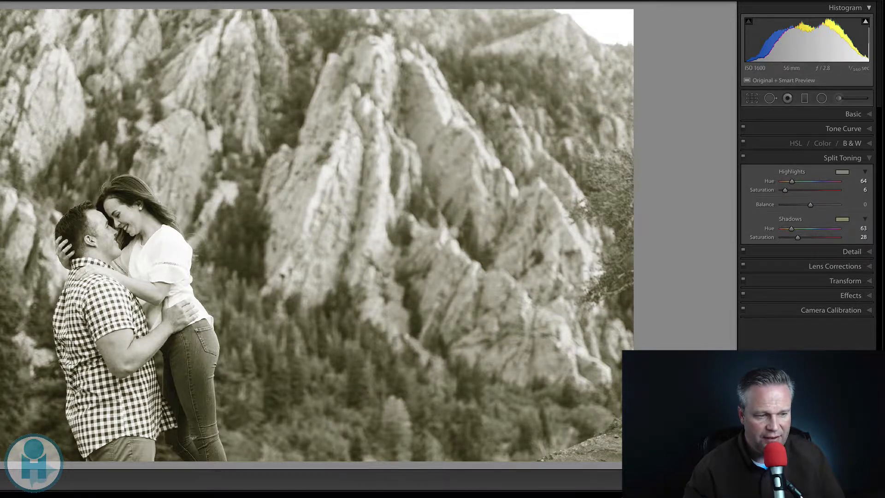
- Go to the next photo, the couple leaning on the rock, convert it to black and white, and reset its Split Toning balance to 0
{"action": "key", "text": "Right"}
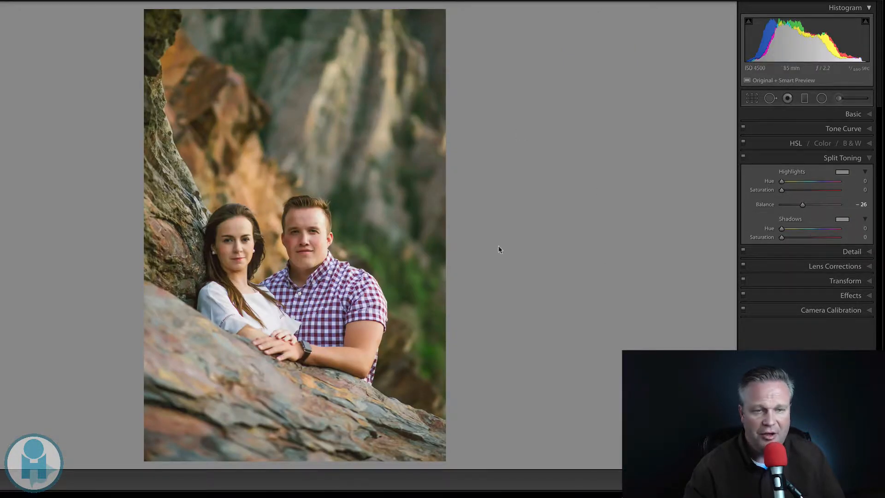
{"action": "left_click", "coordinate": [851, 144]}
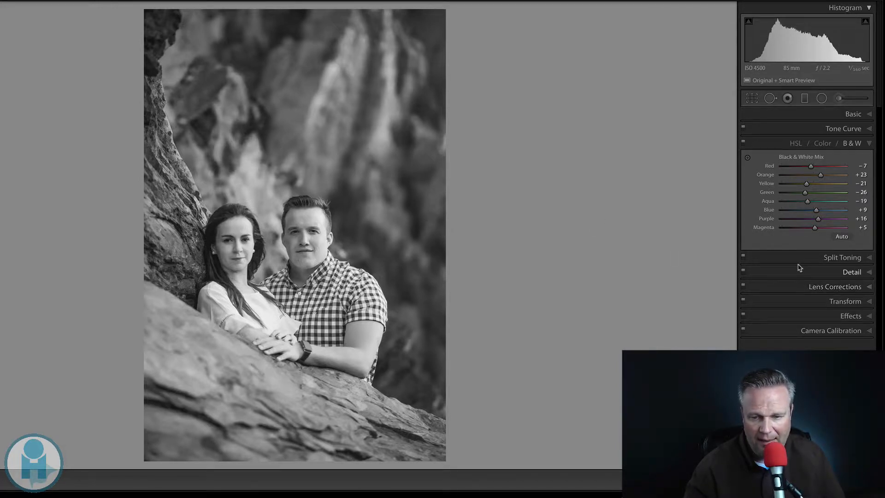
{"action": "left_click", "coordinate": [825, 257]}
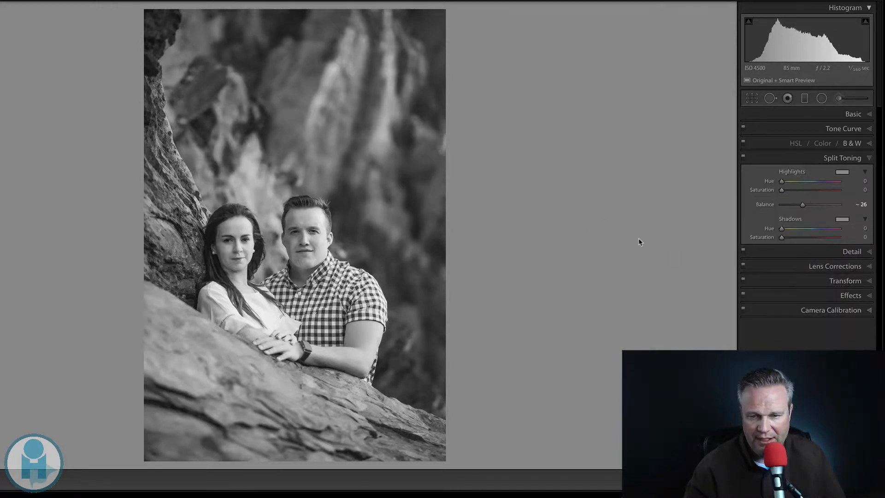
{"action": "double_click", "coordinate": [766, 205]}
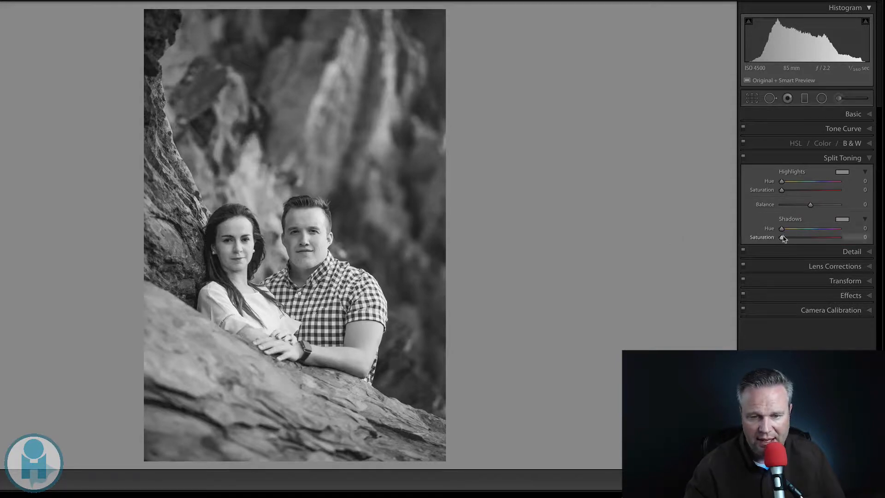
- Tint the rock photo's shadows with hue 74 and saturation 29, and its highlights with hue 75 and saturation 6
{"action": "left_click", "coordinate": [845, 221]}
{"action": "left_click_drag", "start_coordinate": [687, 249], "coordinate": [680, 250]}
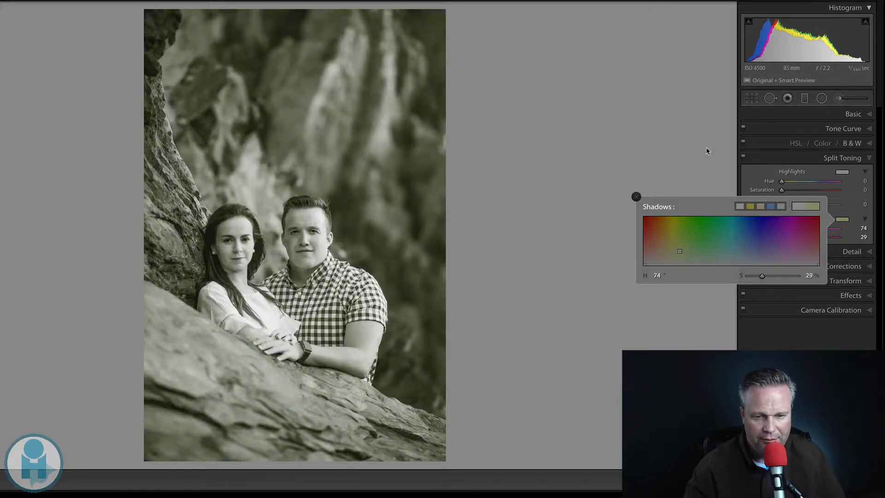
{"action": "left_click", "coordinate": [843, 171]}
{"action": "left_click", "coordinate": [842, 171]}
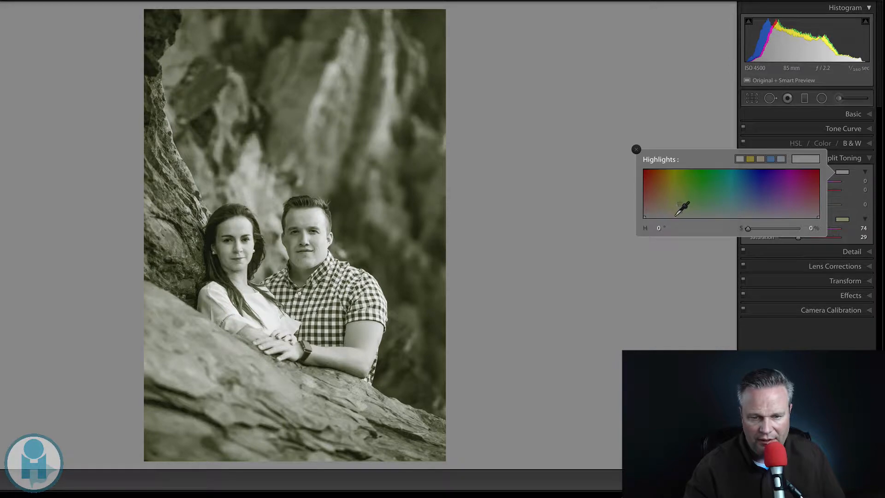
{"action": "left_click_drag", "start_coordinate": [681, 205], "coordinate": [679, 216]}
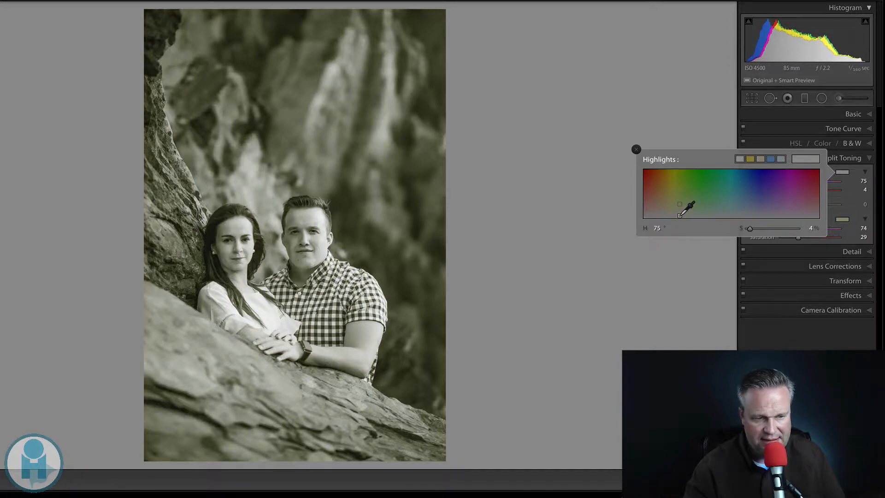
{"action": "left_click", "coordinate": [695, 138]}
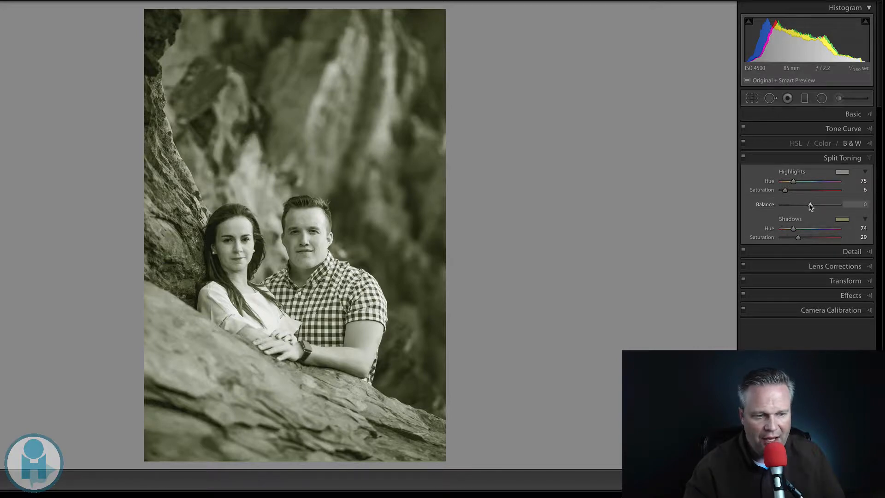
- Set the rock photo's Split Toning balance to +25 and compare the photo with and without the effect
{"action": "mouse_move", "coordinate": [811, 206]}
{"action": "left_mouse_down"}
{"action": "mouse_move", "coordinate": [831, 205]}
{"action": "mouse_move", "coordinate": [785, 207]}
{"action": "mouse_move", "coordinate": [834, 205]}
{"action": "mouse_move", "coordinate": [821, 209]}
{"action": "left_mouse_up"}
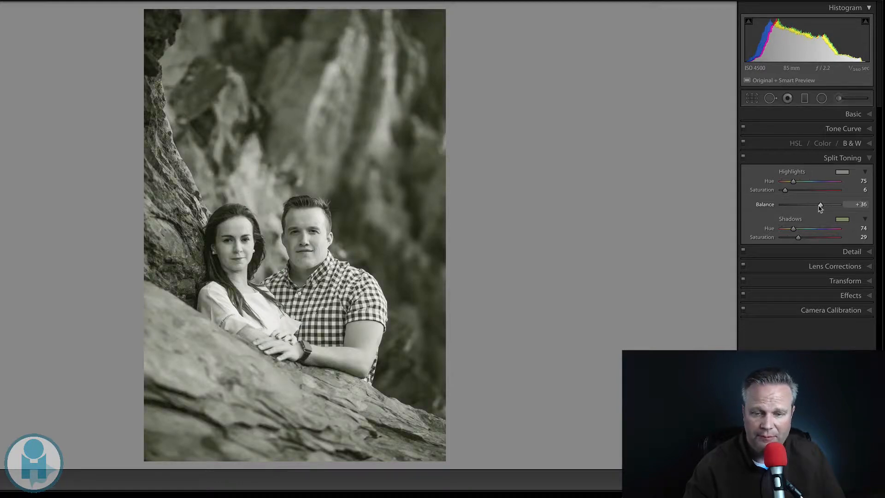
{"action": "left_click", "coordinate": [743, 159]}
{"action": "left_click", "coordinate": [744, 158]}
{"action": "left_click", "coordinate": [743, 159]}
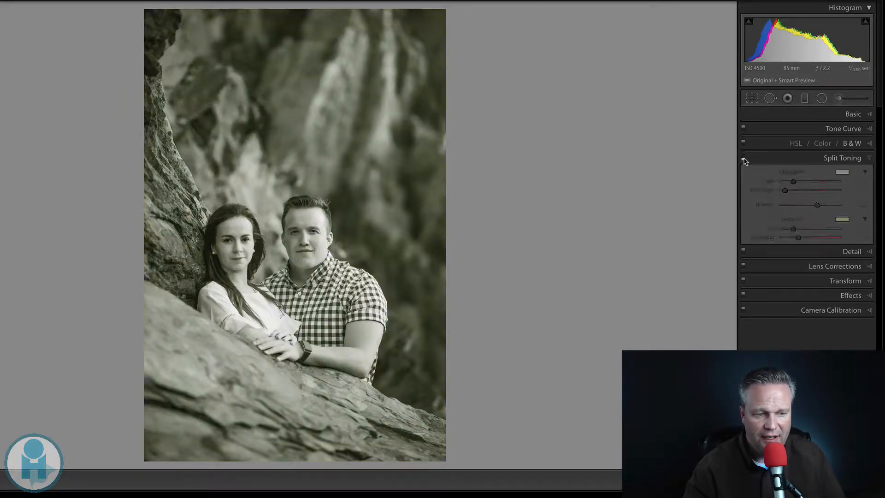
{"action": "left_click", "coordinate": [744, 158]}
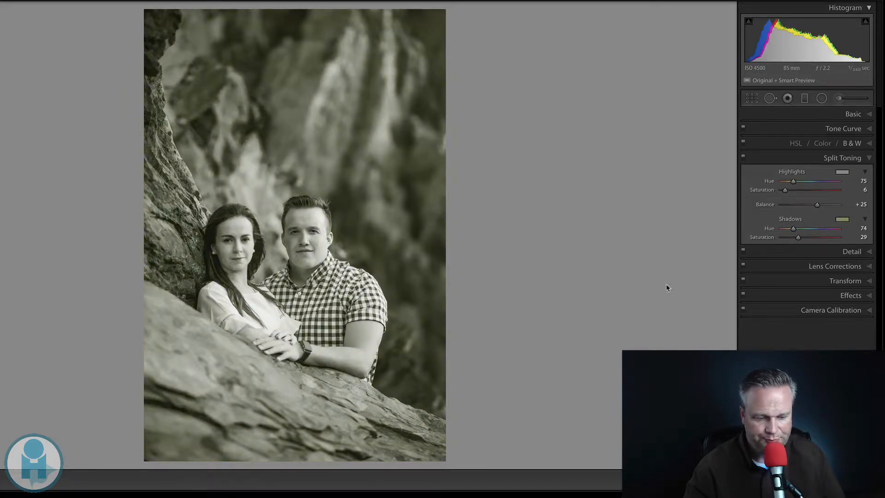
- Go to the next photo, the couple by the stone wall, and reset the split tone hue and saturation of its shadows and highlights
{"action": "key", "text": "Right"}
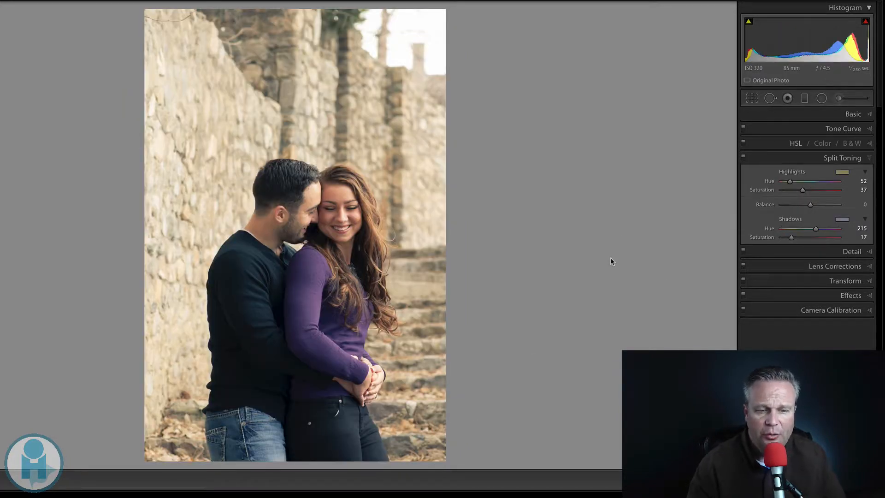
{"action": "double_click", "coordinate": [773, 229]}
{"action": "double_click", "coordinate": [767, 238]}
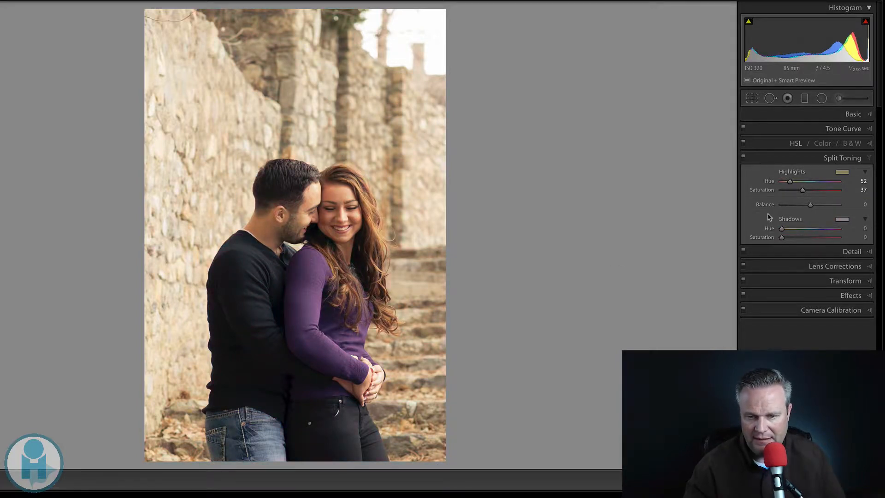
{"action": "double_click", "coordinate": [767, 191]}
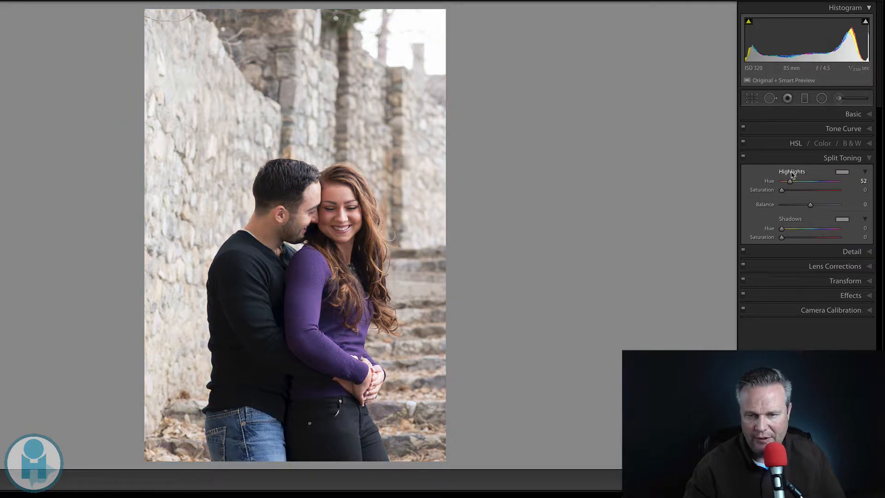
{"action": "double_click", "coordinate": [769, 181]}
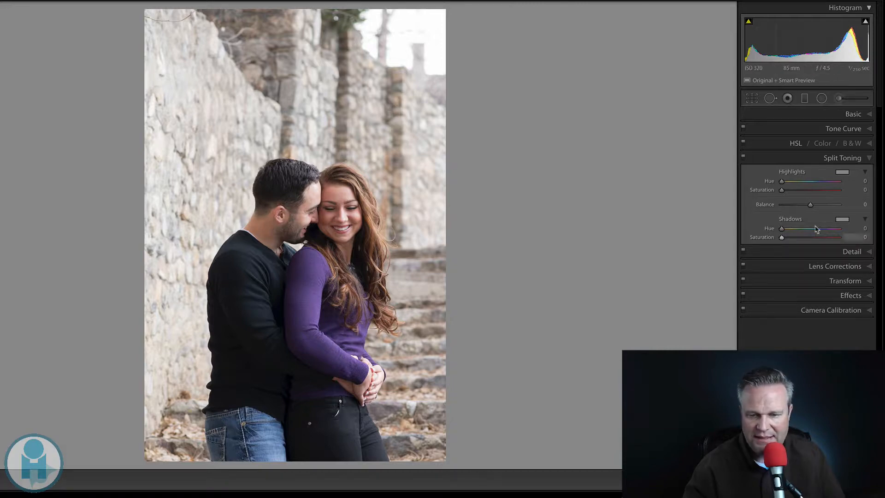
- Tint the stone wall photo's shadows with hue 249 and saturation 31, and its highlights with hue 62 and saturation 22
{"action": "left_click", "coordinate": [843, 221]}
{"action": "left_click_drag", "start_coordinate": [741, 259], "coordinate": [765, 251]}
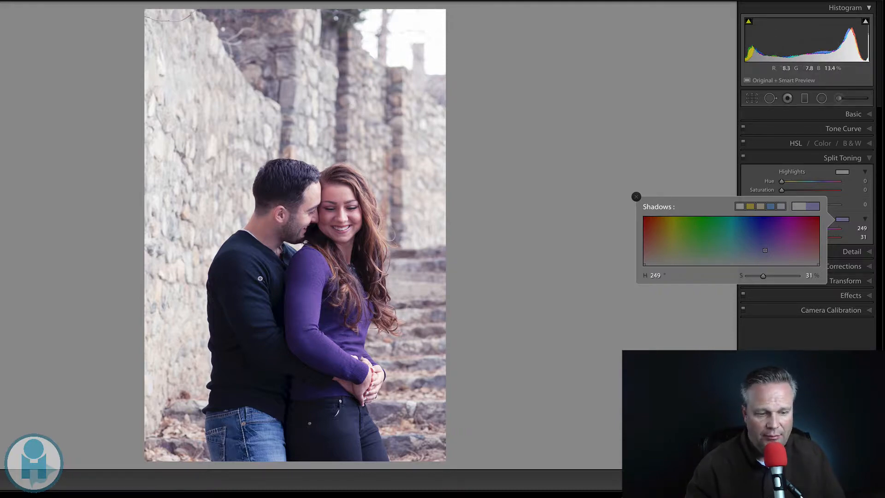
{"action": "left_click", "coordinate": [637, 196]}
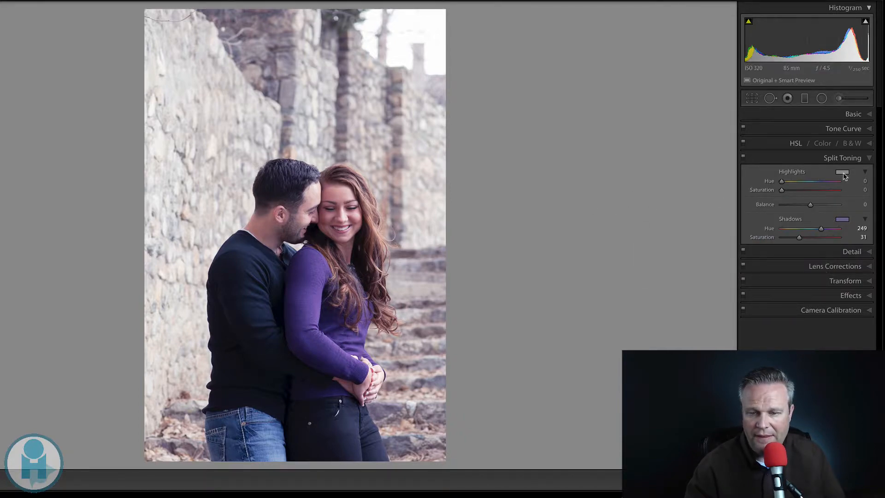
{"action": "left_click", "coordinate": [843, 172]}
{"action": "left_click", "coordinate": [673, 213]}
{"action": "left_click_drag", "start_coordinate": [673, 213], "coordinate": [673, 207]}
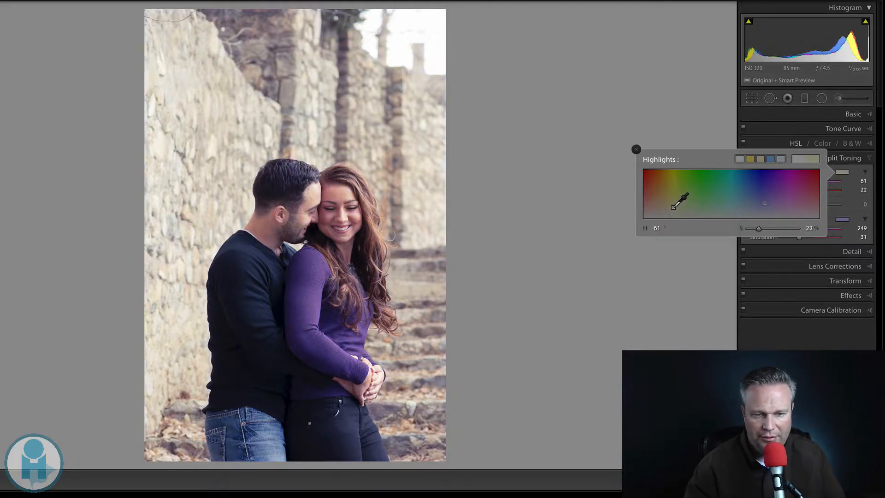
{"action": "left_click", "coordinate": [636, 149]}
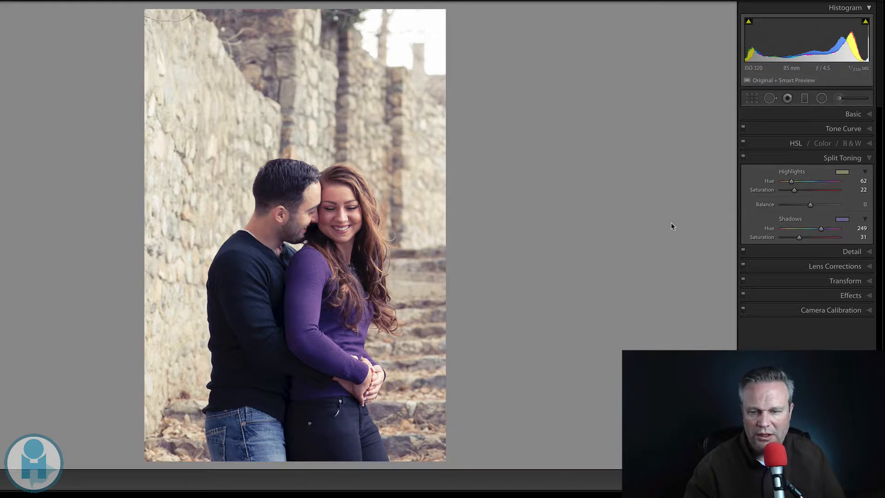
- Compare the stone wall photo with and without the Split Toning effect
{"action": "left_click", "coordinate": [743, 160]}
{"action": "left_click", "coordinate": [743, 159]}
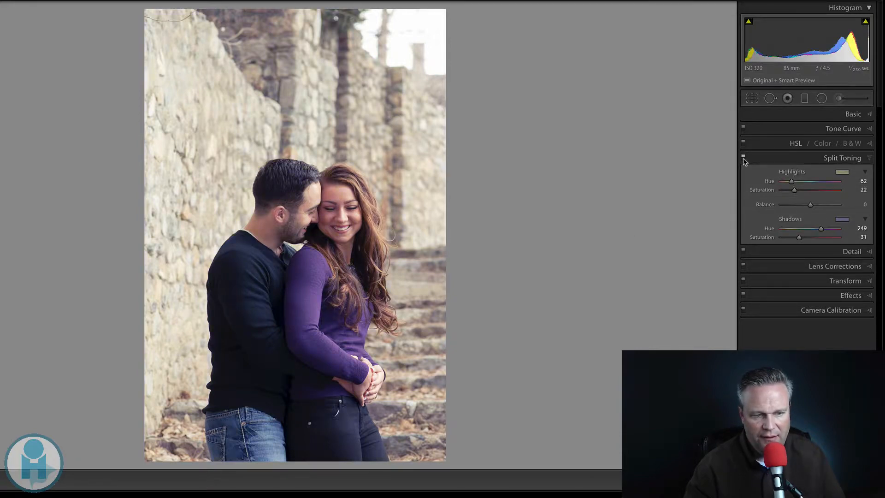
{"action": "left_click", "coordinate": [743, 159]}
{"action": "left_click", "coordinate": [743, 159]}
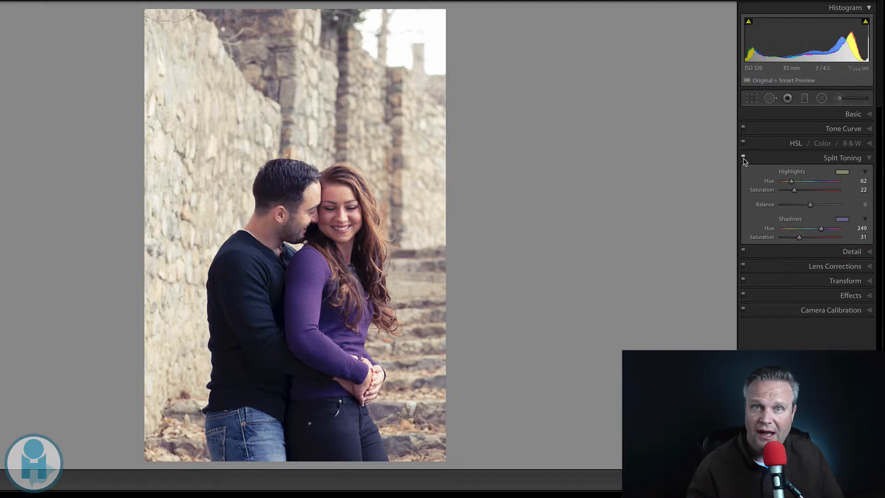
- Try the shadows' purple tint on the highlights, and set the highlights to a yellow tint with hue 63 and saturation 28
{"action": "left_click", "coordinate": [842, 172]}
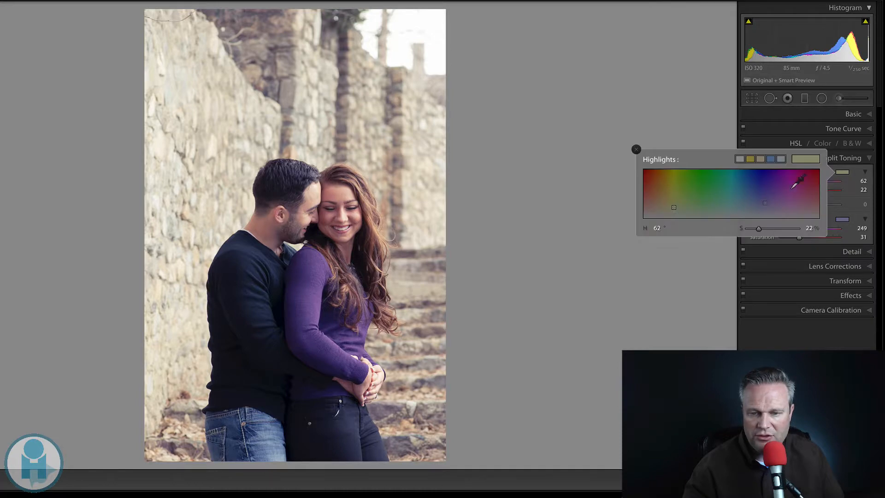
{"action": "left_click", "coordinate": [765, 202]}
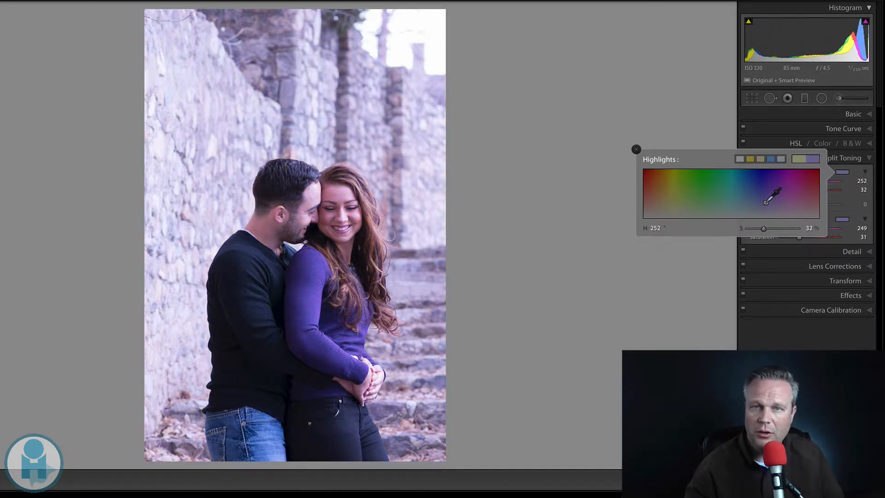
{"action": "left_click_drag", "start_coordinate": [677, 198], "coordinate": [673, 203]}
{"action": "left_click", "coordinate": [636, 150]}
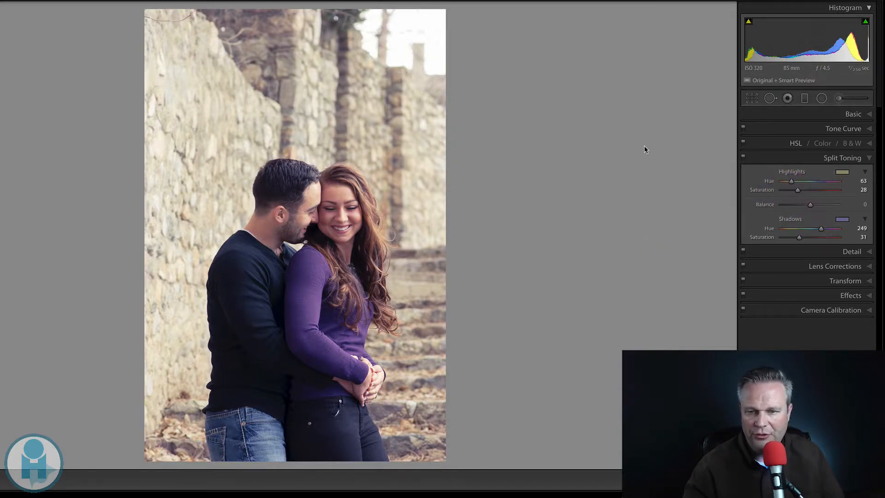
- Fade the photo with the RGB point curve, moving the white end to 89.0 / 87.8 % and raising the black end to 2.7 / 7.8 %
{"action": "left_click", "coordinate": [794, 125]}
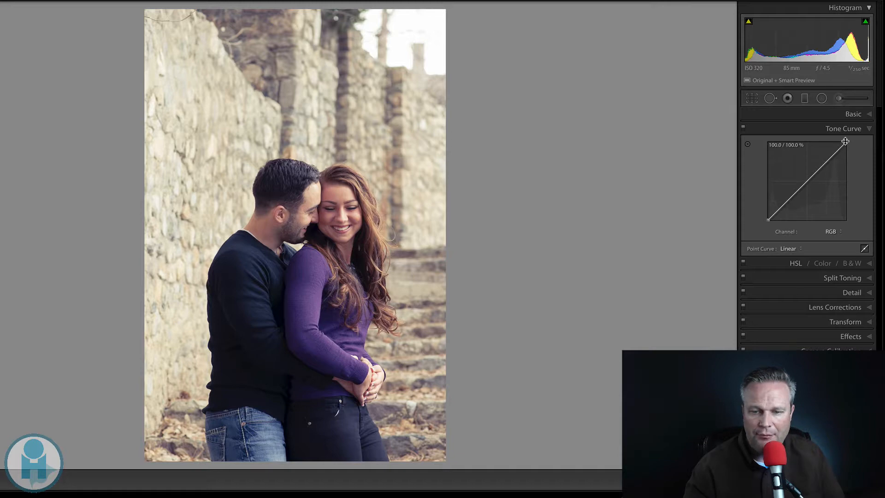
{"action": "mouse_move", "coordinate": [845, 141]}
{"action": "left_mouse_down"}
{"action": "mouse_move", "coordinate": [851, 163]}
{"action": "mouse_move", "coordinate": [851, 152]}
{"action": "mouse_move", "coordinate": [839, 154]}
{"action": "left_mouse_up"}
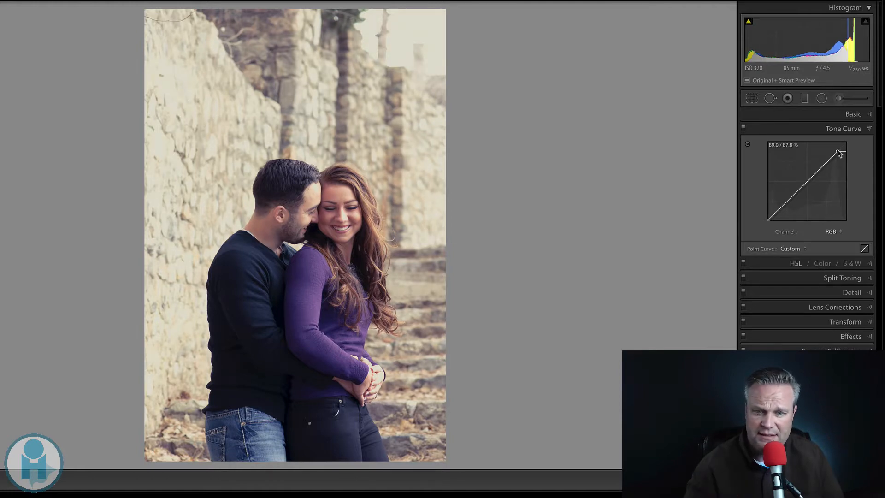
{"action": "mouse_move", "coordinate": [768, 222]}
{"action": "left_mouse_down"}
{"action": "mouse_move", "coordinate": [763, 196]}
{"action": "mouse_move", "coordinate": [763, 209]}
{"action": "mouse_move", "coordinate": [775, 213]}
{"action": "left_mouse_up"}
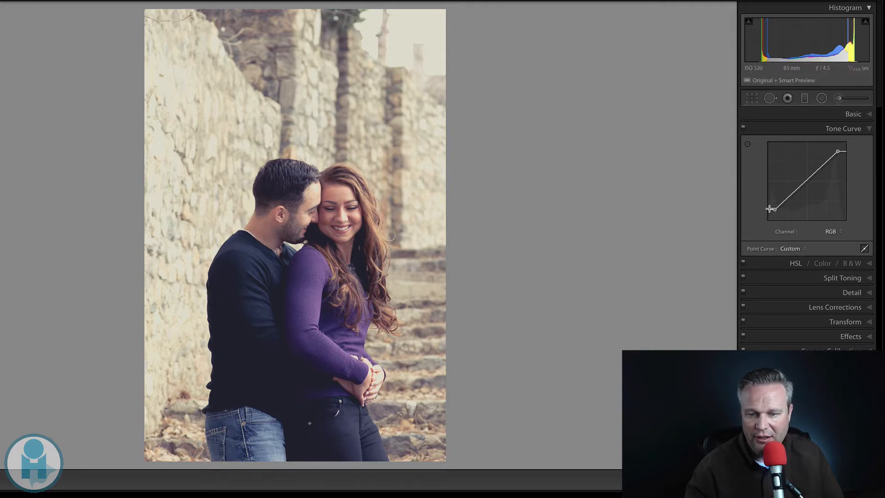
{"action": "left_click_drag", "start_coordinate": [770, 209], "coordinate": [770, 217]}
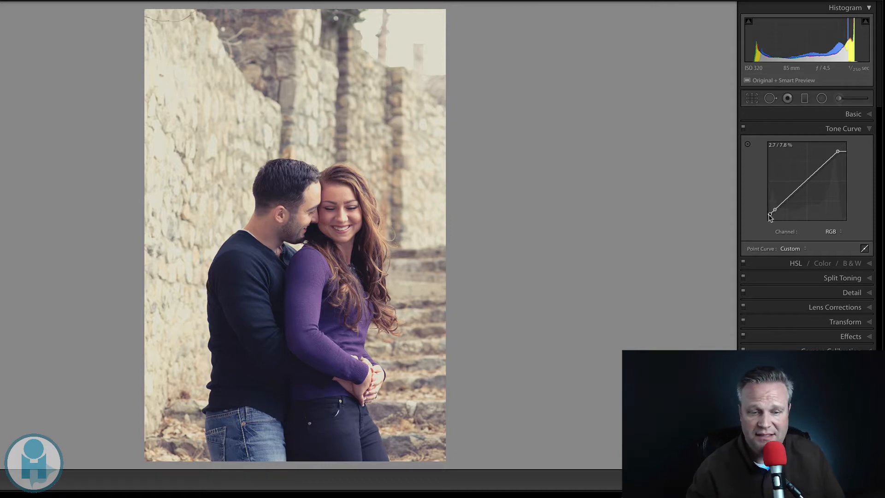
- Compare the photo with and without the Tone Curve adjustment, and reopen the Split Toning settings
{"action": "left_click", "coordinate": [743, 127]}
{"action": "left_click", "coordinate": [743, 129]}
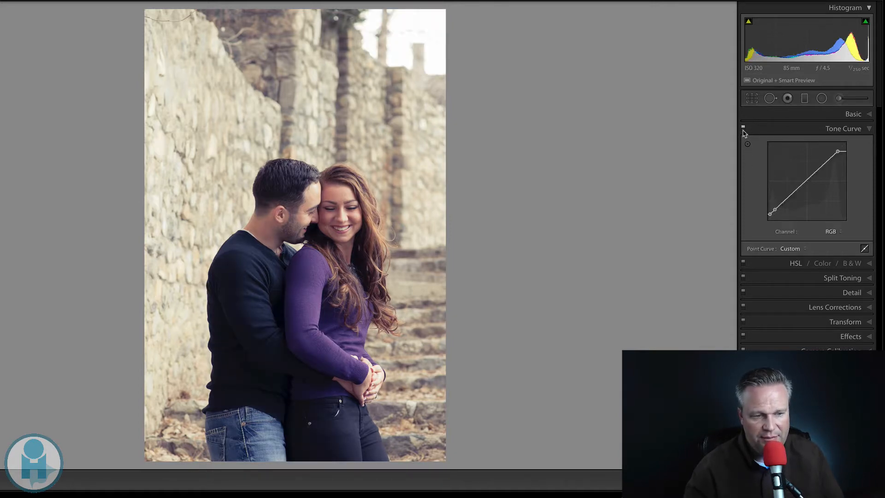
{"action": "left_click", "coordinate": [743, 129]}
{"action": "left_click", "coordinate": [743, 129]}
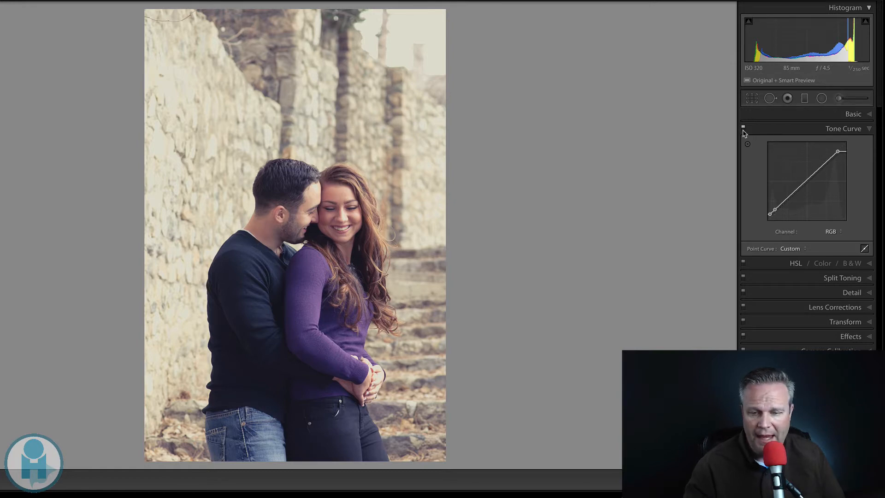
{"action": "left_click", "coordinate": [776, 278]}
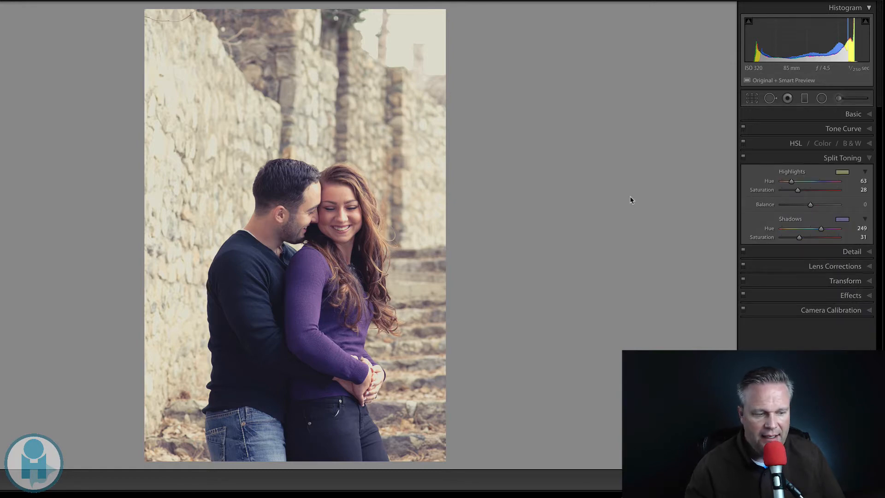